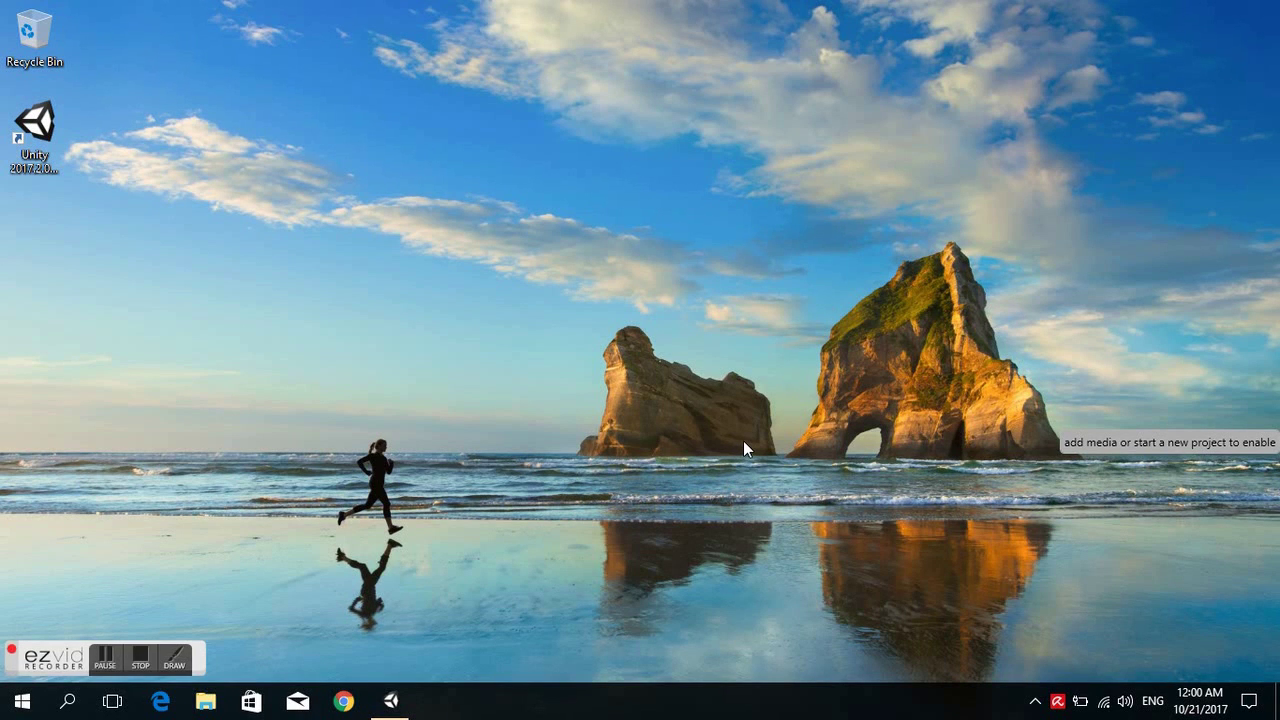
- In Chrome, search the web for jdk and open Oracle's Java Platform (JDK) 9 download page
click(343, 701)
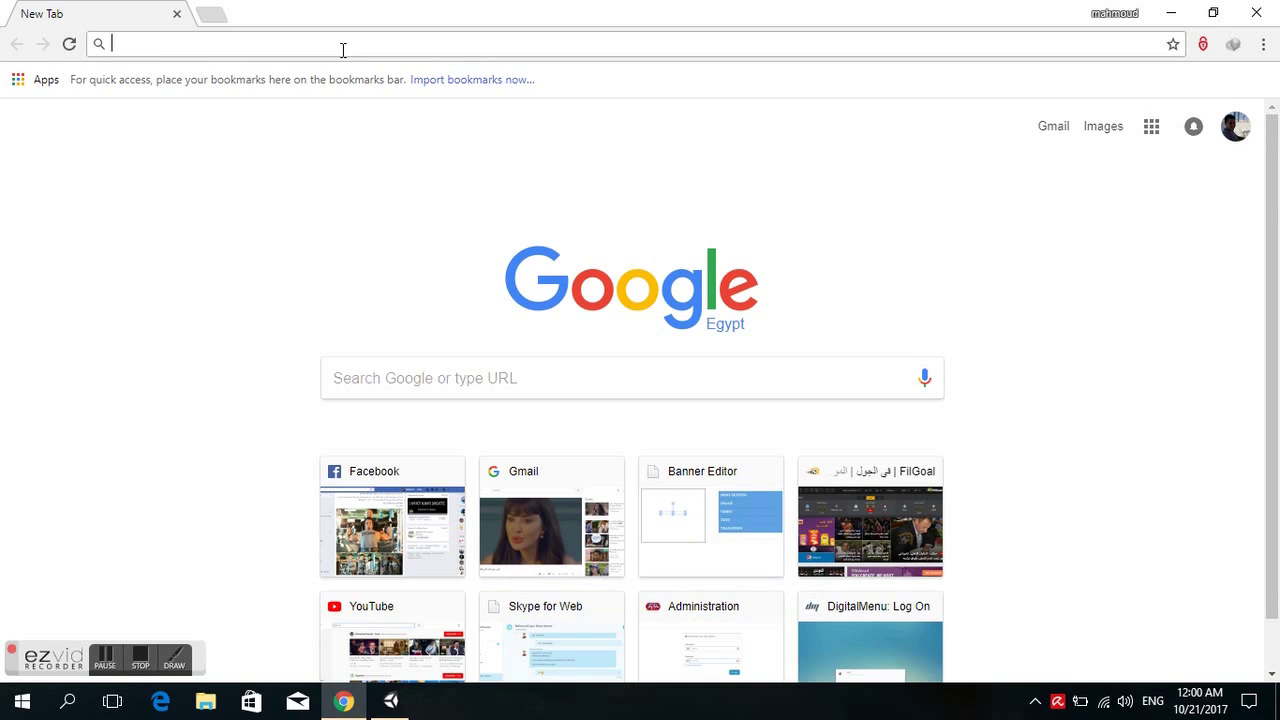
text(jdk)
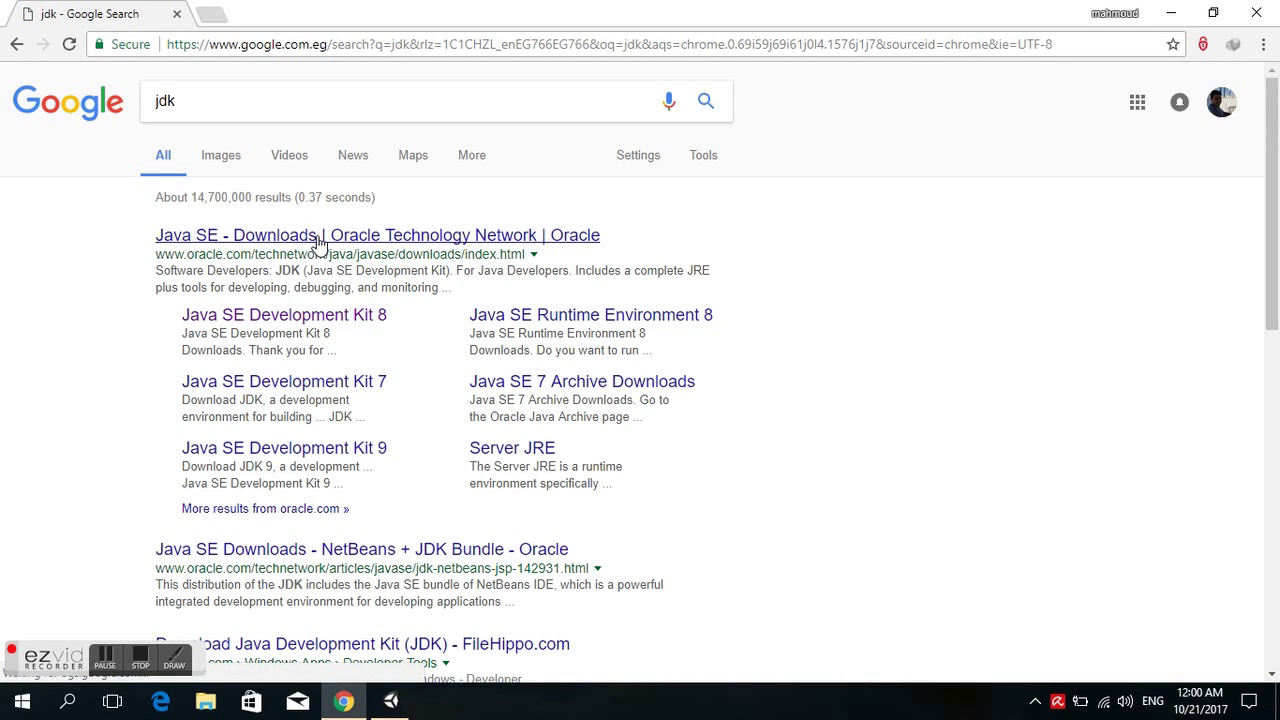
click(320, 240)
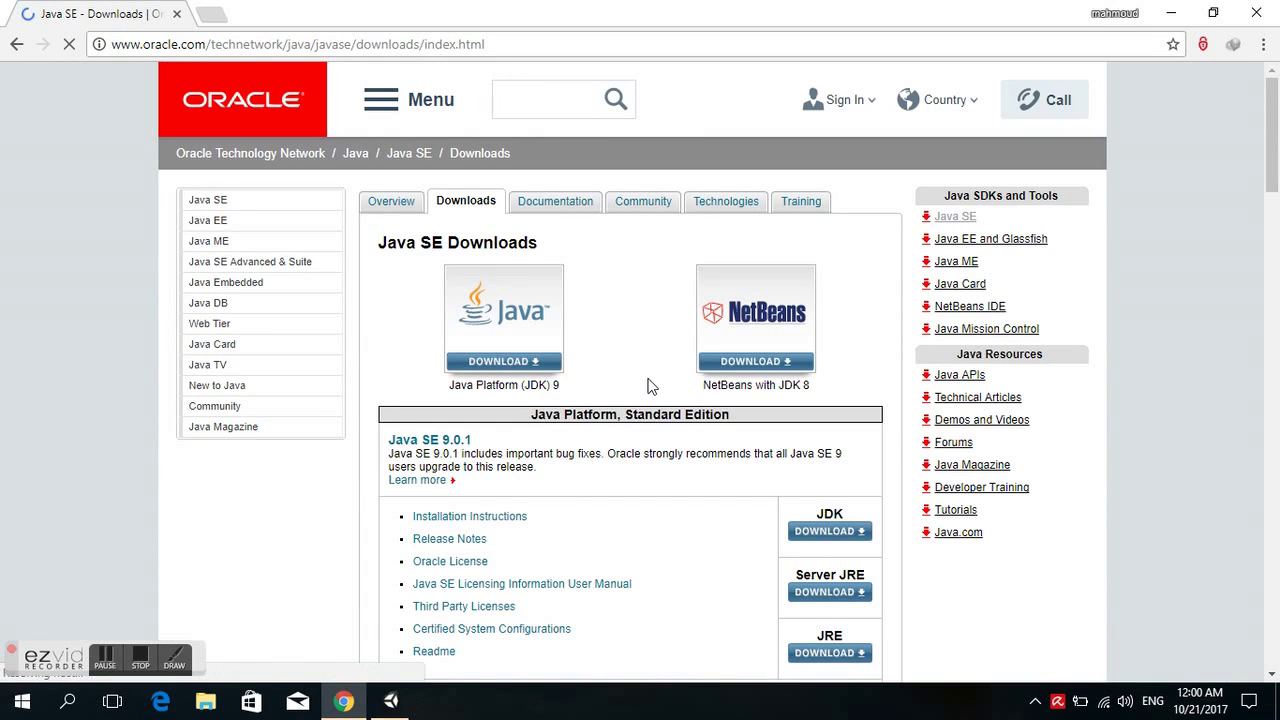
scroll(520, 330, down, 1)
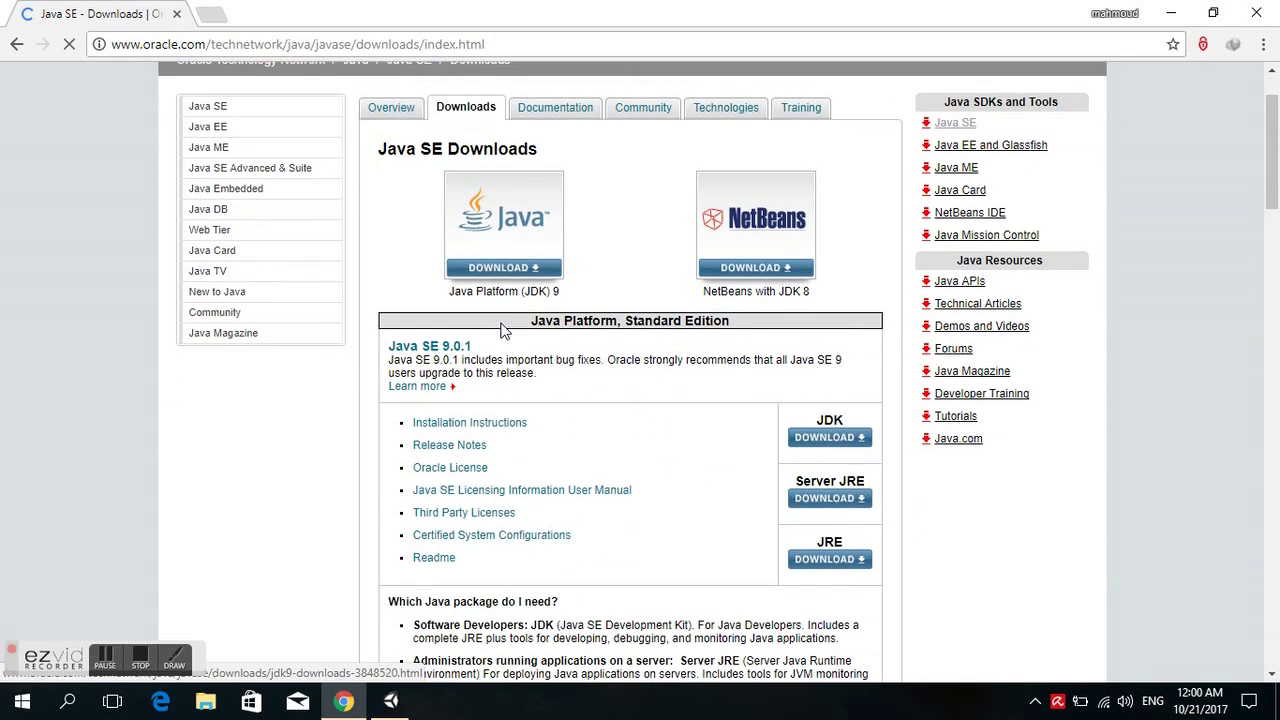
click(514, 235)
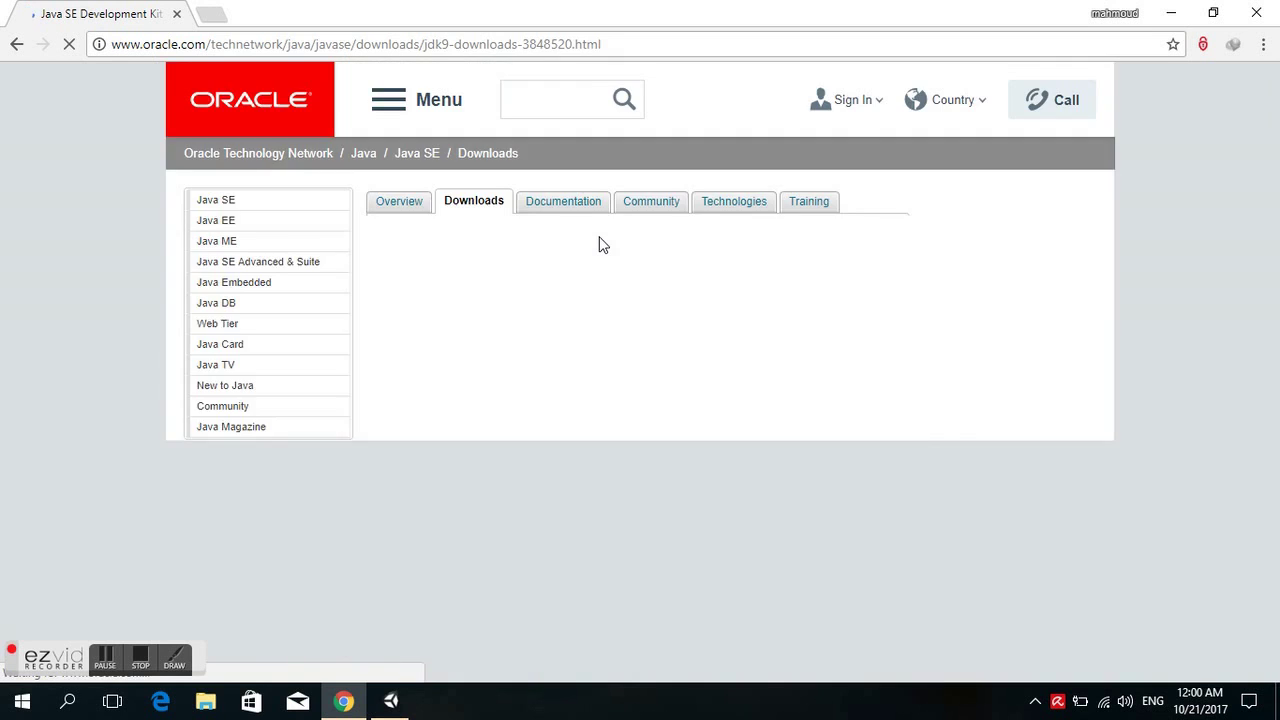
- Accept the license agreement for Java SE Development Kit 9.0.1 and look over its download list
scroll(595, 318, down, 2)
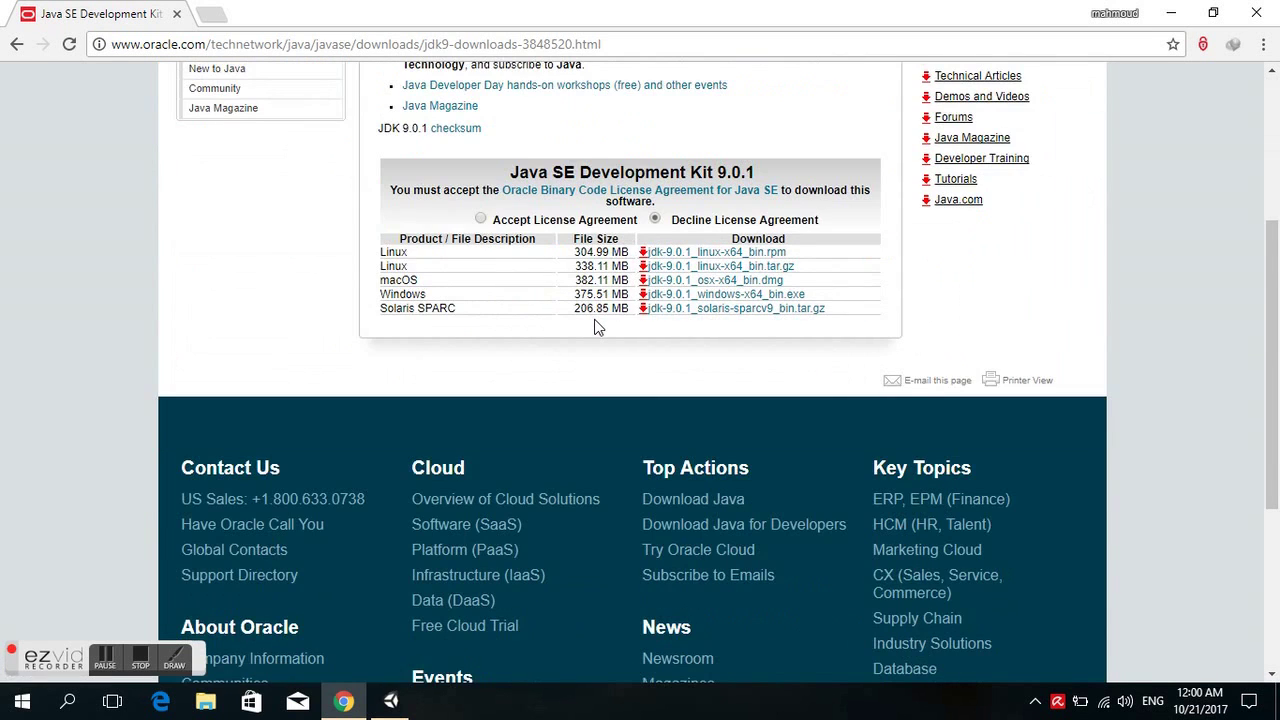
scroll(594, 327, up, 1)
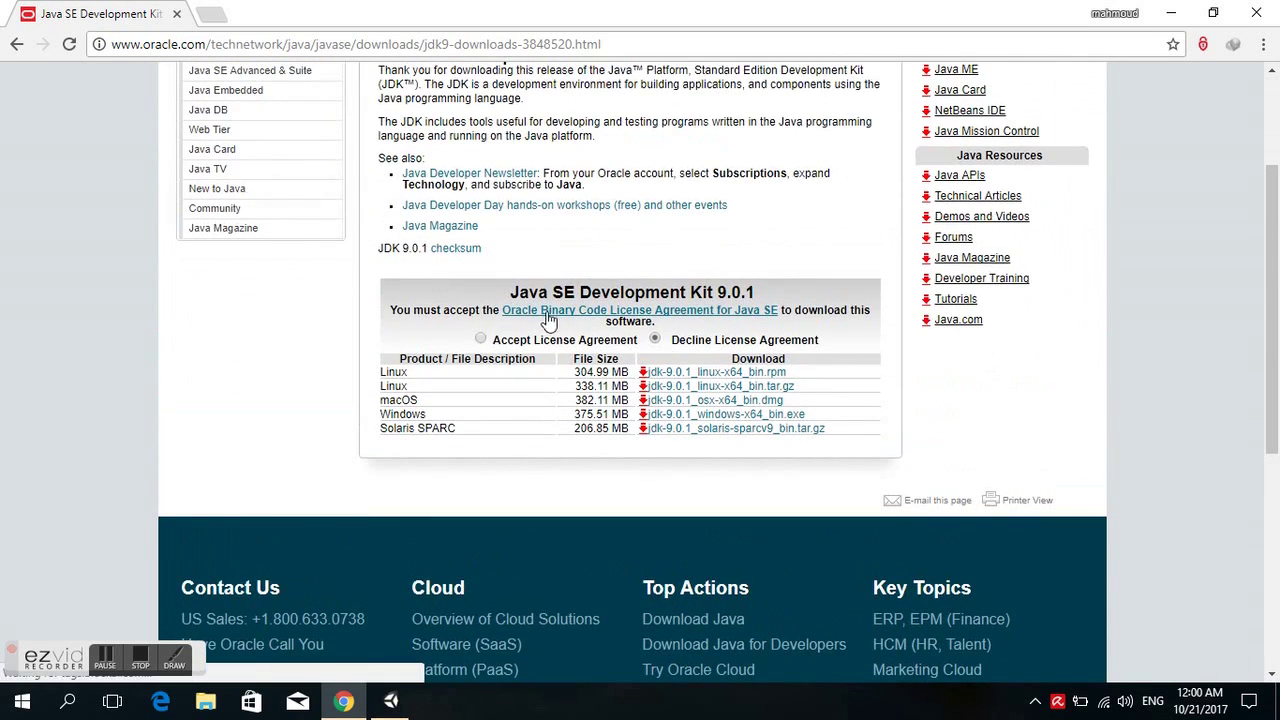
click(481, 340)
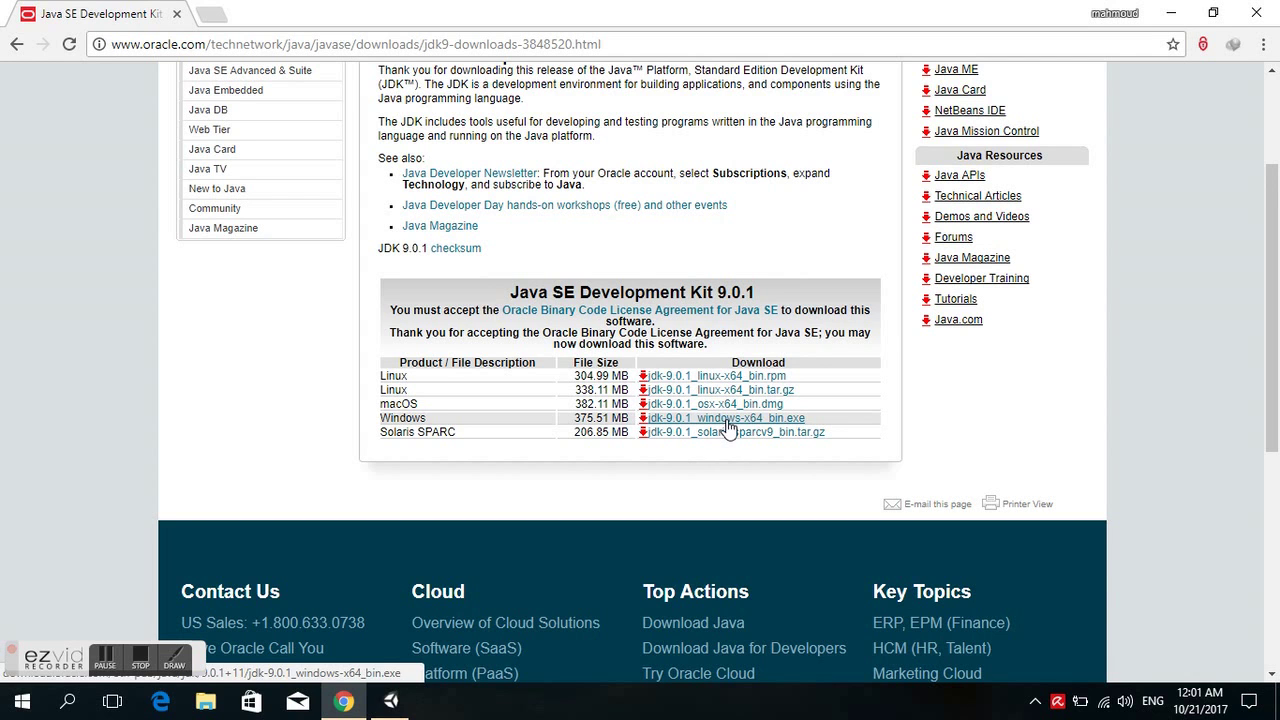
scroll(572, 315, up, 2)
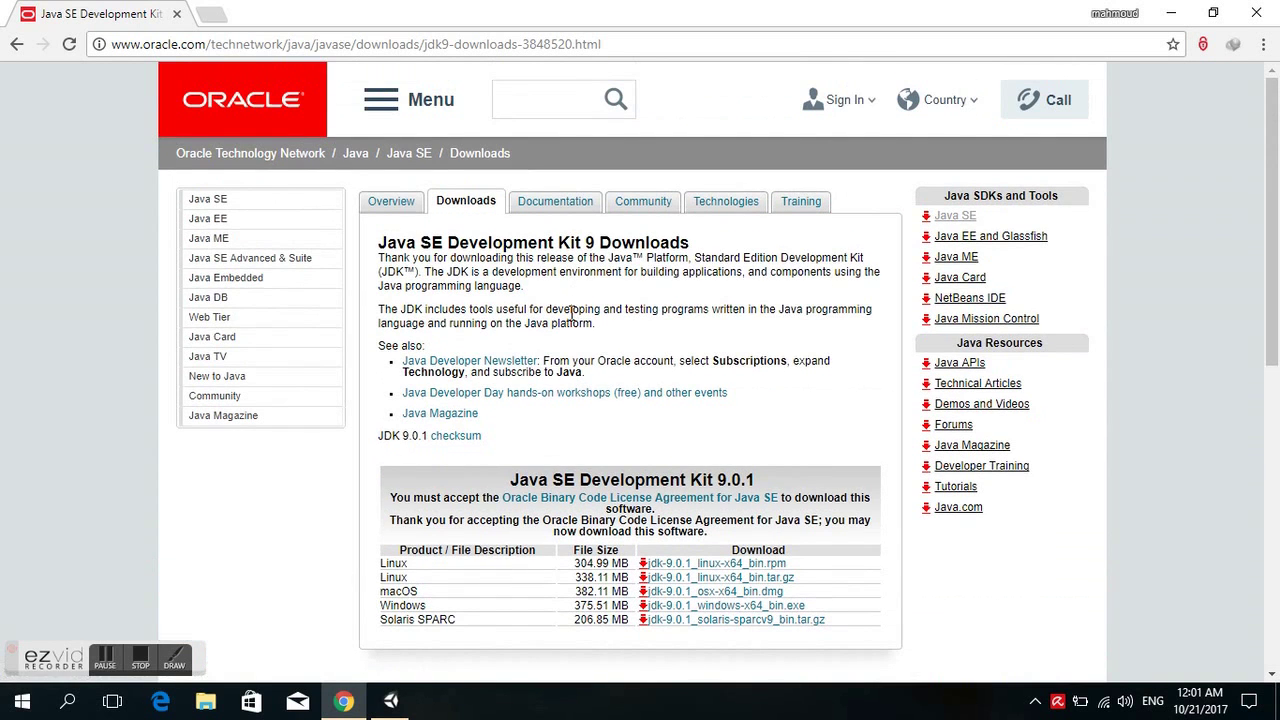
scroll(572, 313, down, 3)
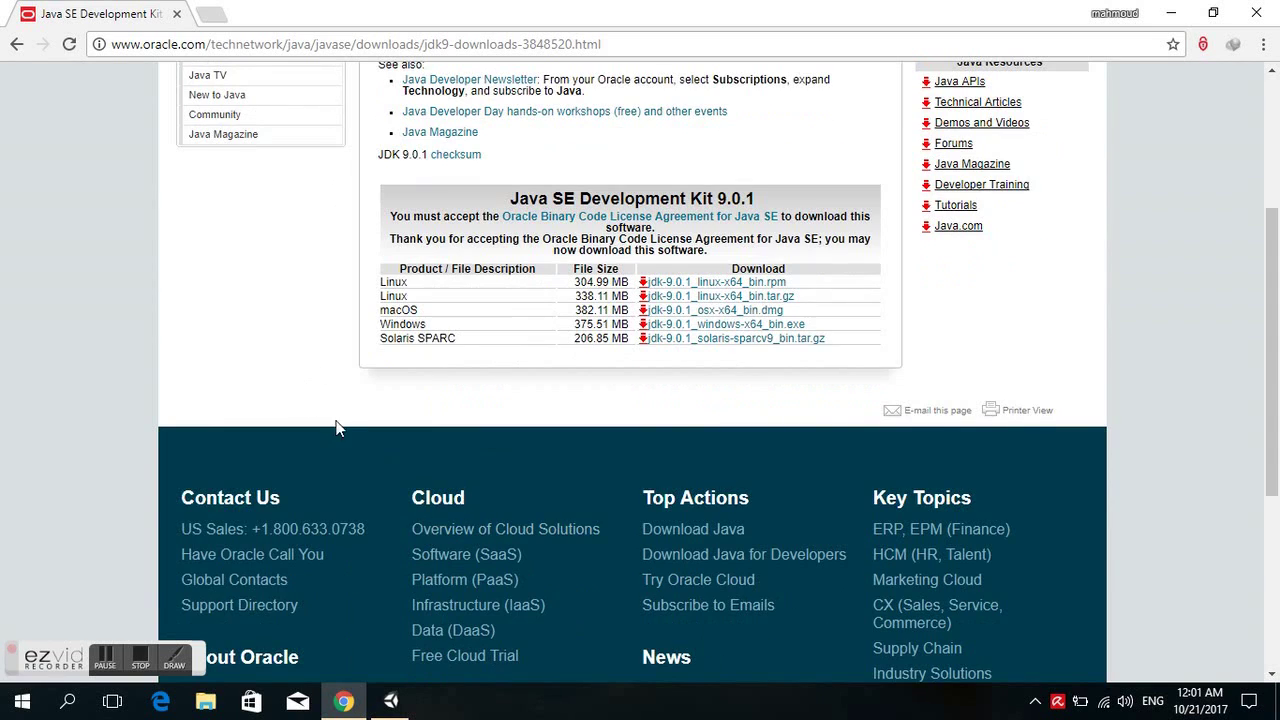
scroll(336, 427, up, 3)
scroll(220, 563, down, 1)
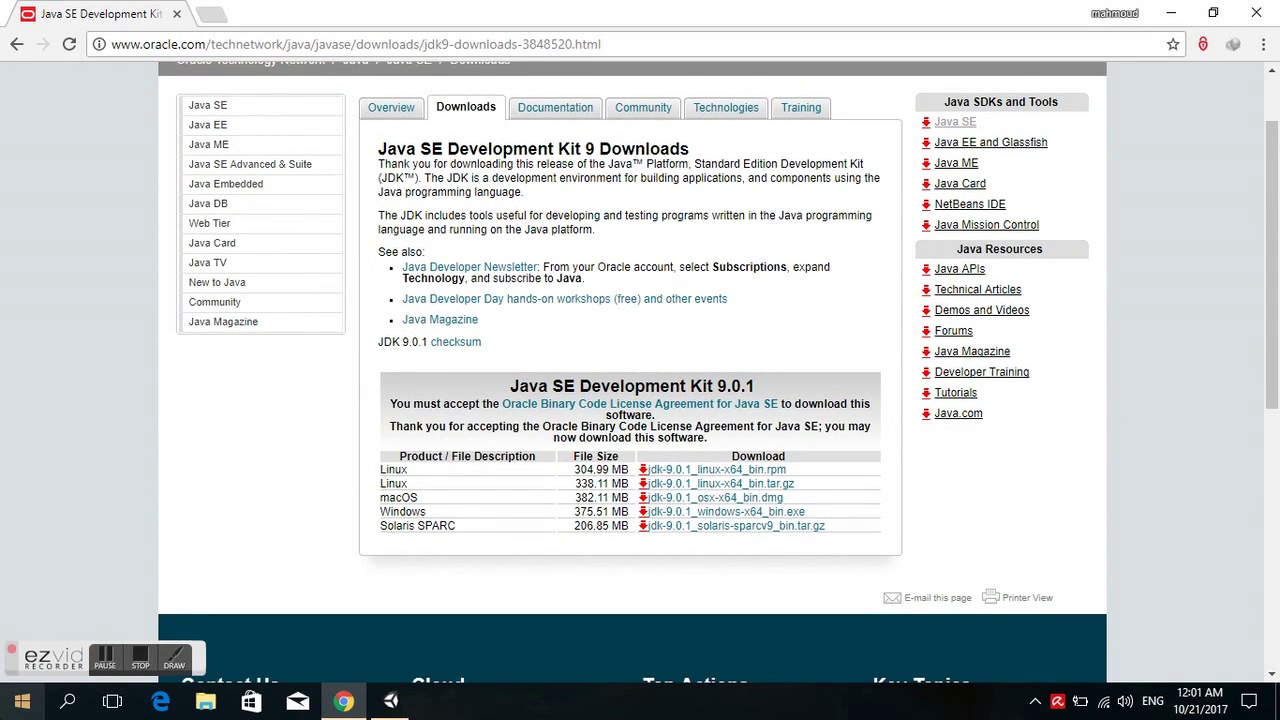
- Find the Windows setting for editing the system environment variables and open the Environment Variables dialog
click(14, 706)
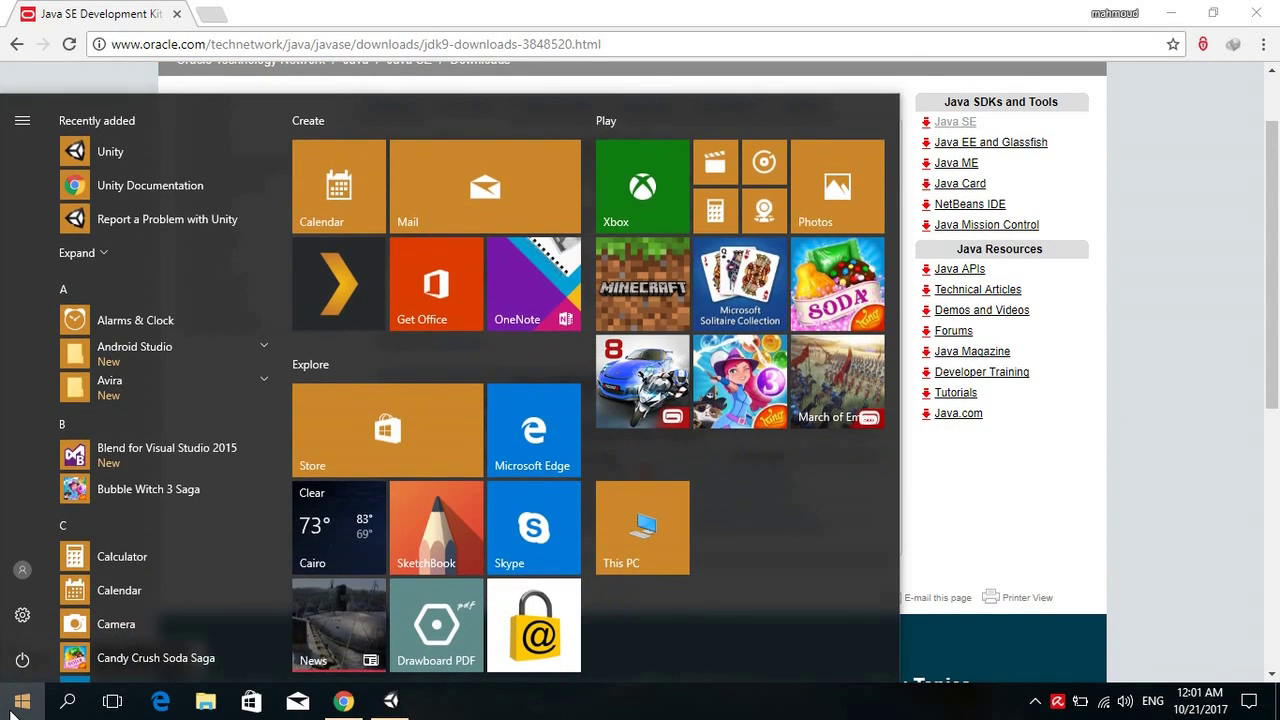
text(env)
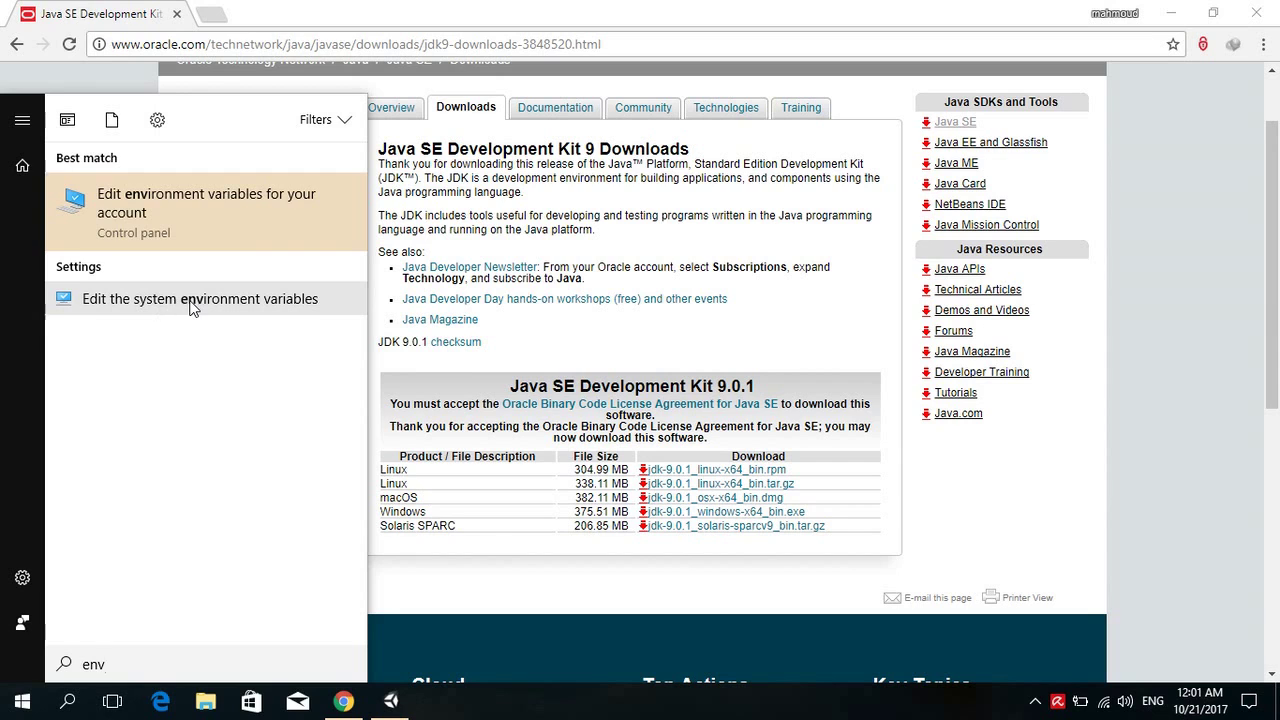
click(240, 311)
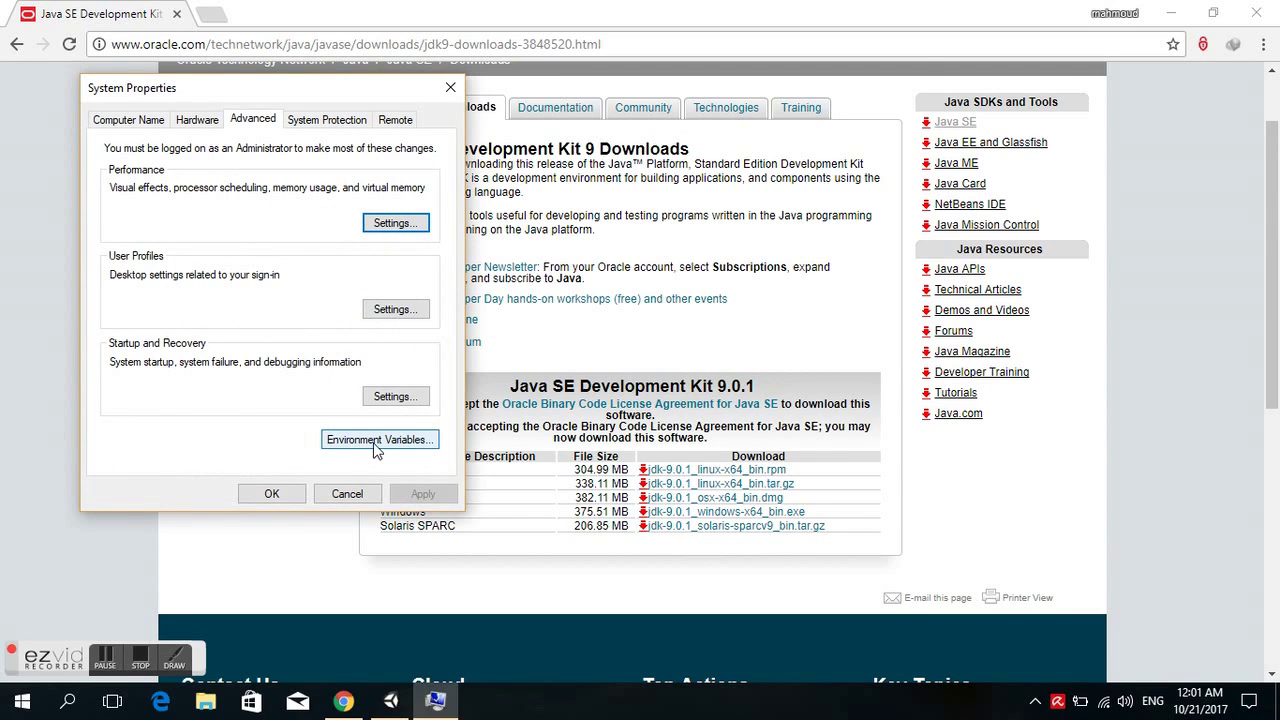
click(378, 447)
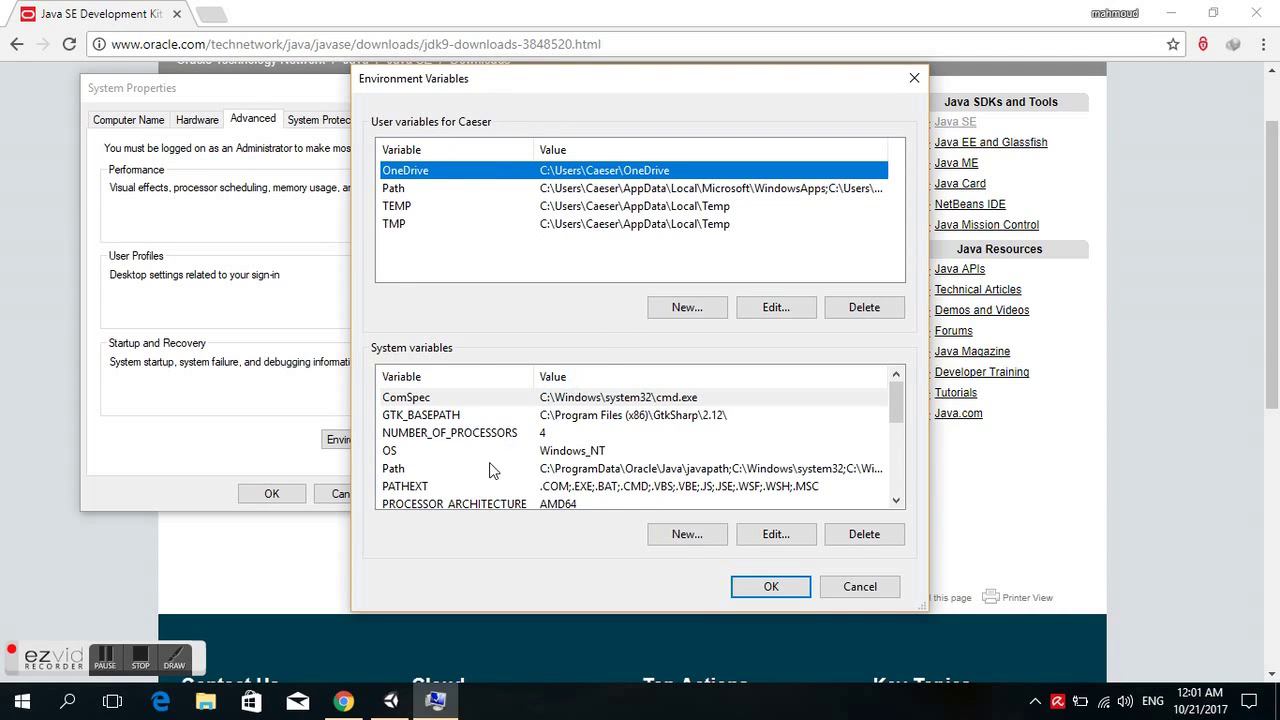
- Switch to File Explorer and open the folder C:\Program Files\Java
click(216, 710)
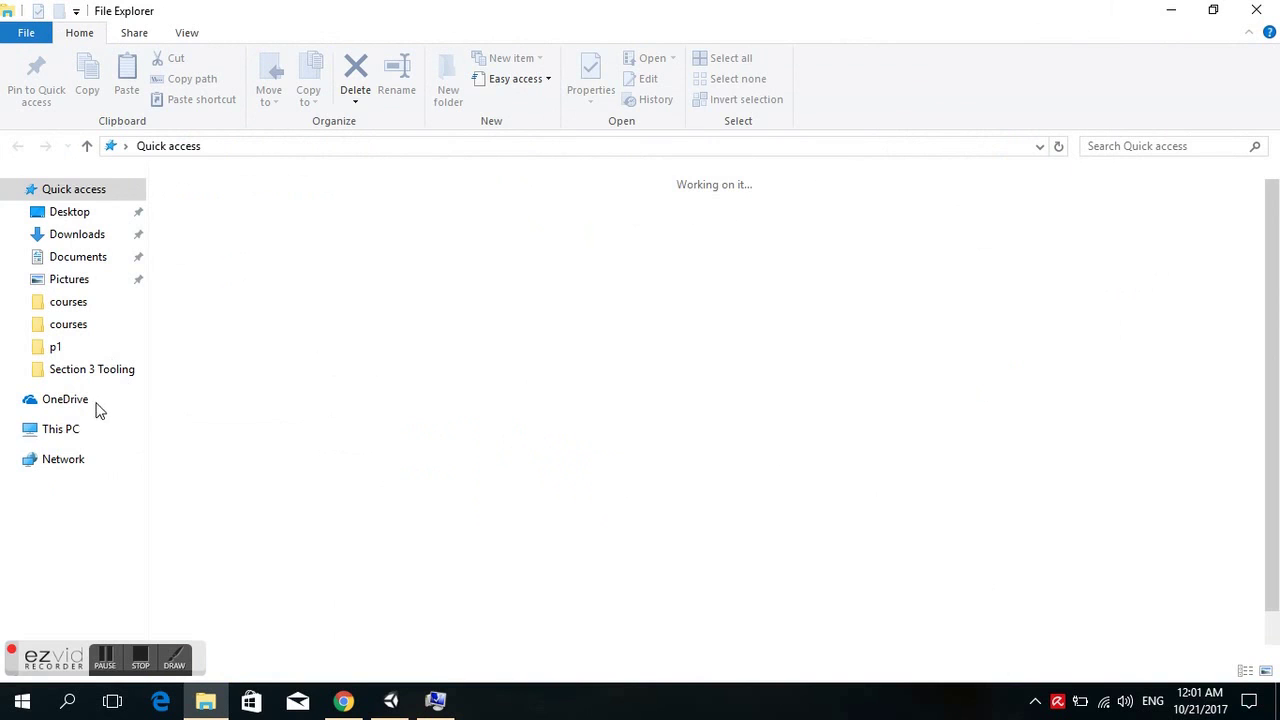
click(82, 434)
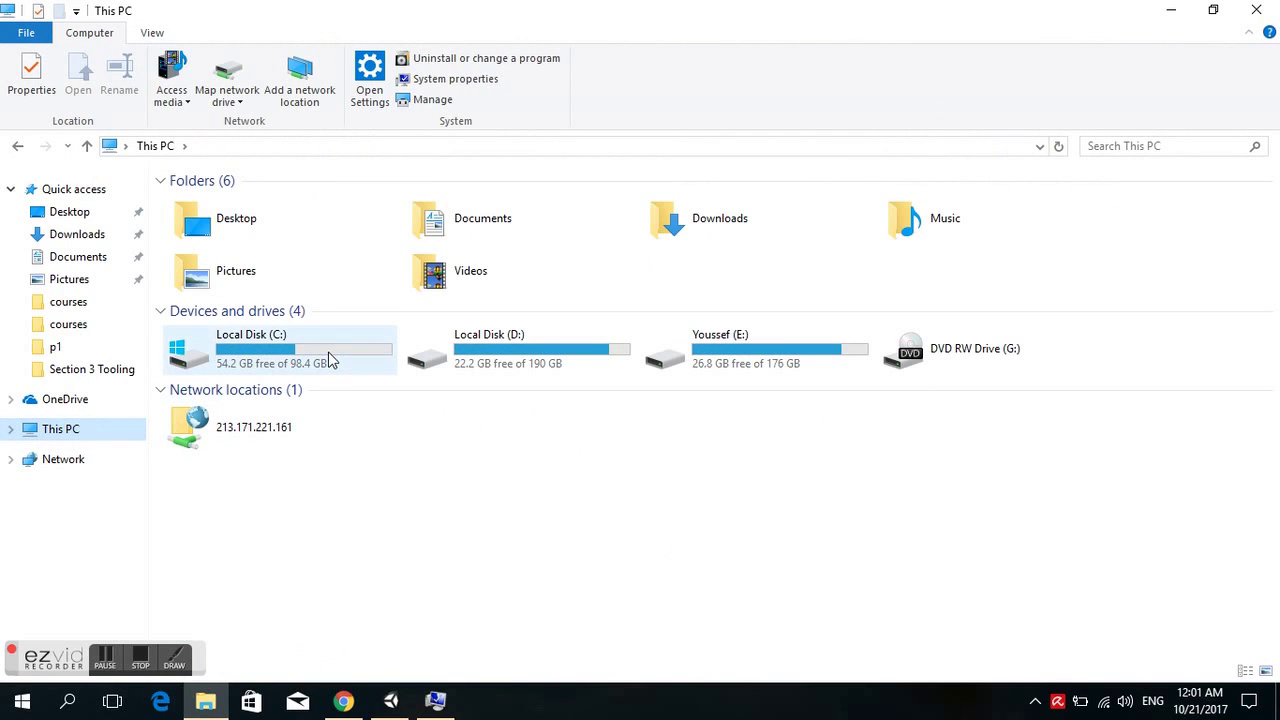
click(330, 360)
double_click(330, 360)
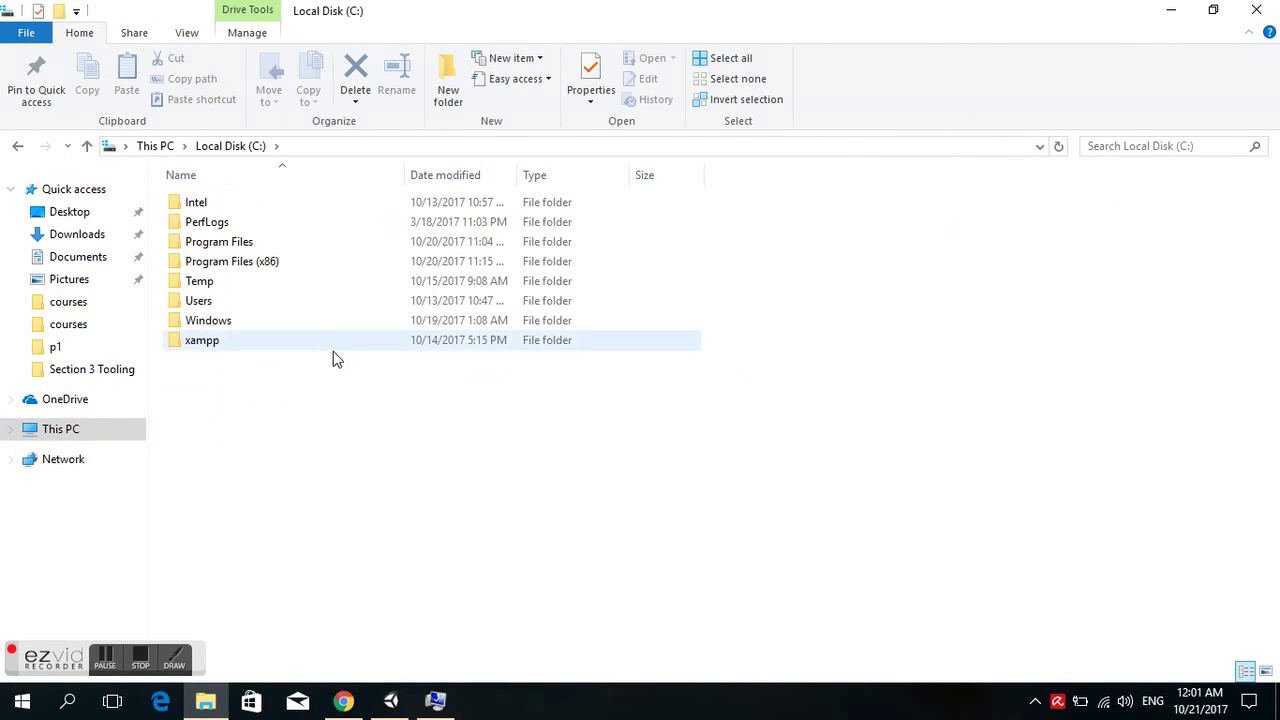
click(240, 244)
double_click(240, 244)
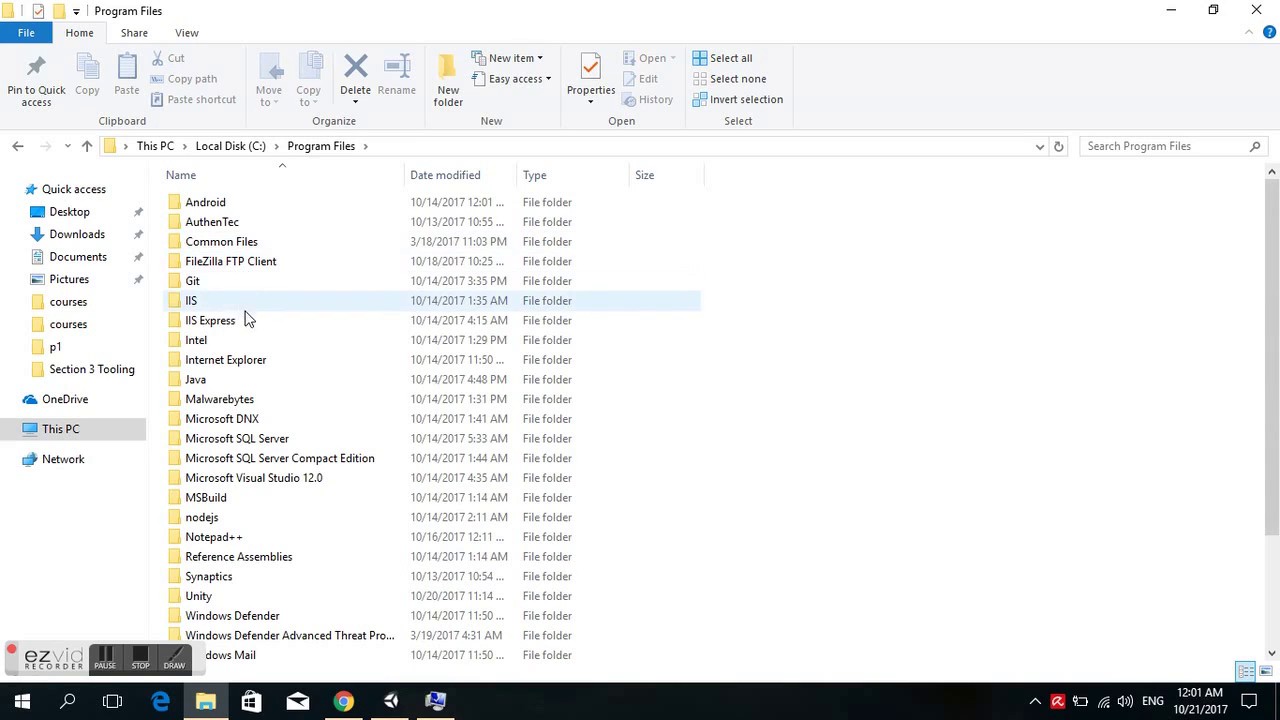
click(241, 345)
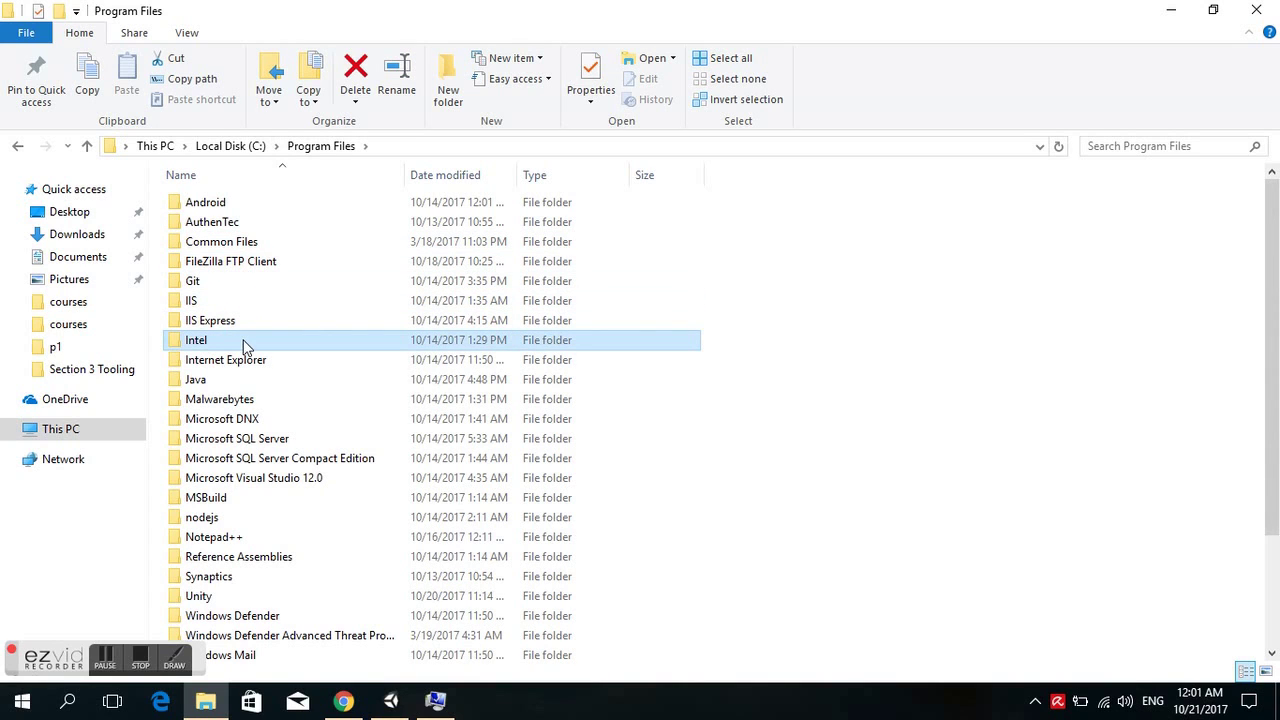
click(249, 378)
double_click(250, 378)
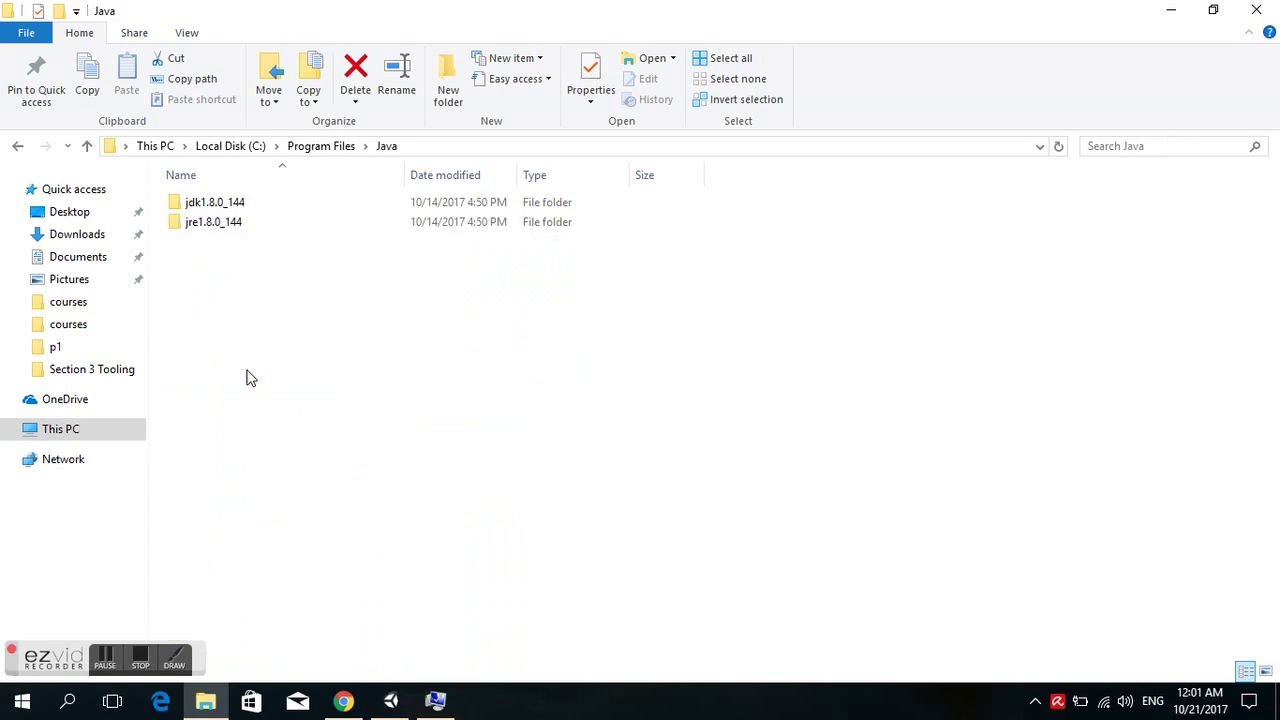
- Open the bin folder inside jdk1.8.0_144 and copy its full path
click(212, 206)
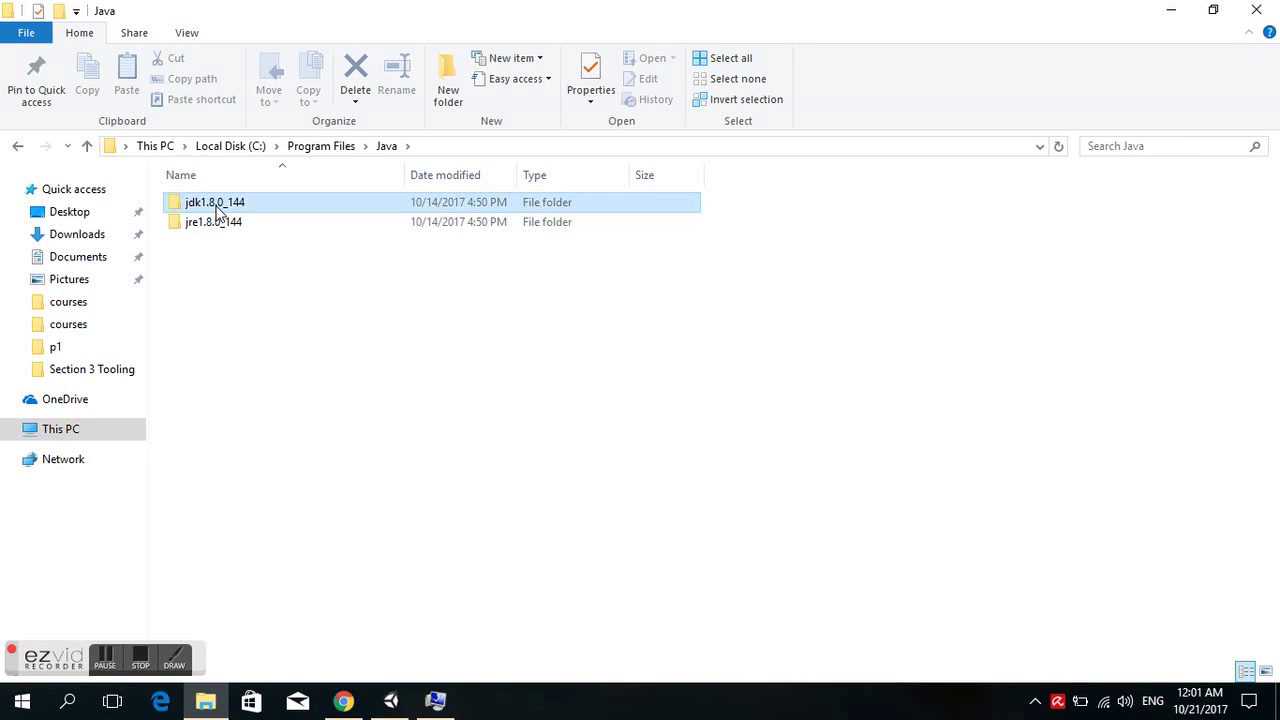
double_click(218, 208)
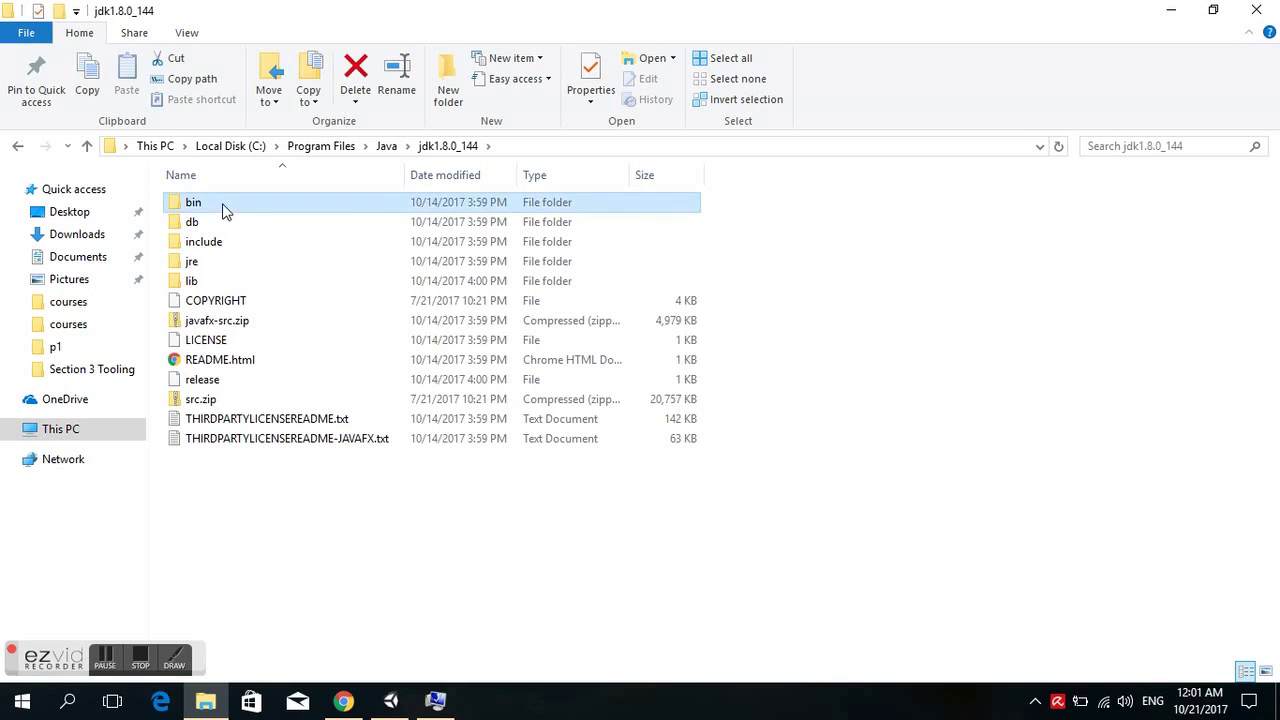
double_click(220, 208)
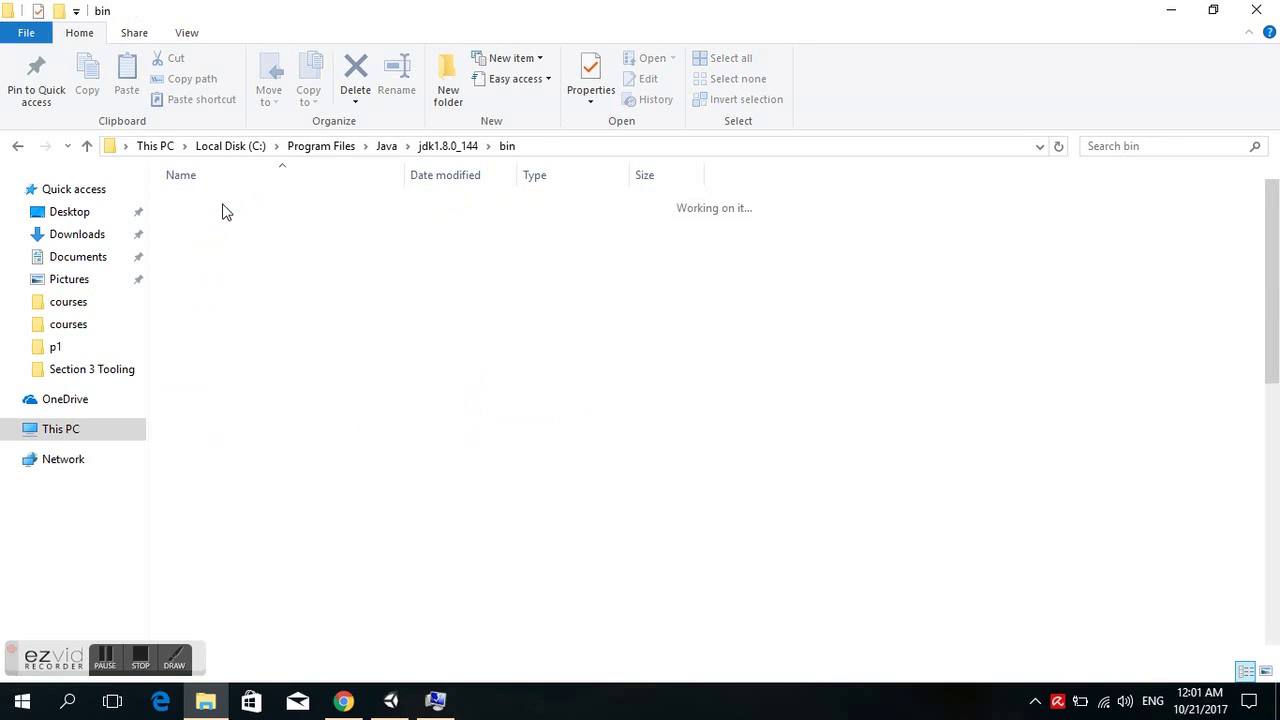
click(587, 148)
key(ctrl+c)
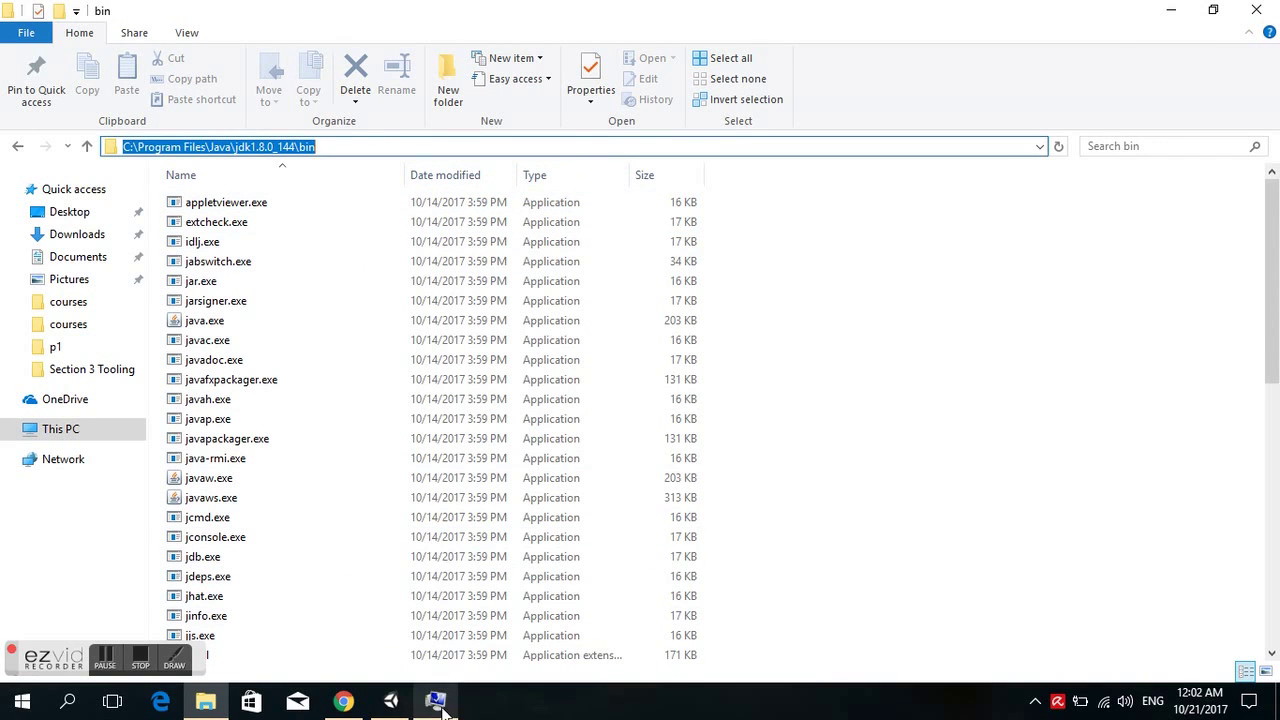
- Return to Environment Variables and add C:\Program Files\Java\jdk1.8.0_144\bin as a new entry in the system Path variable
click(393, 703)
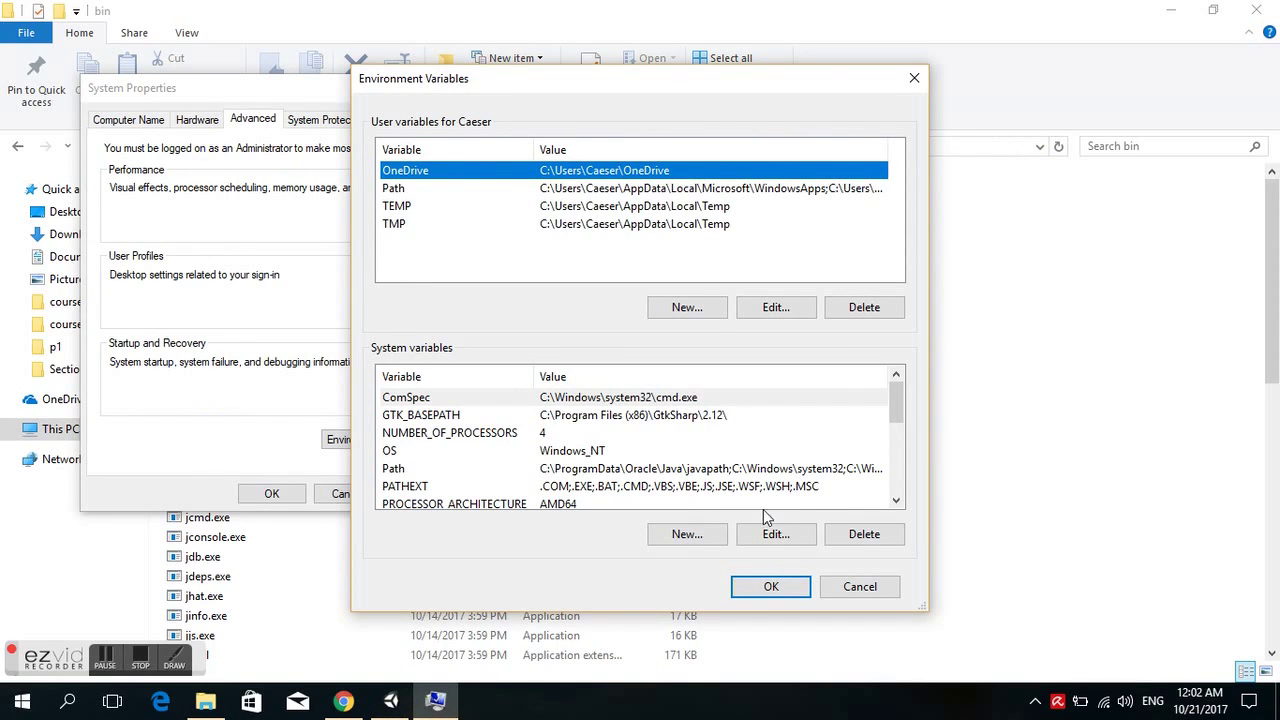
click(629, 452)
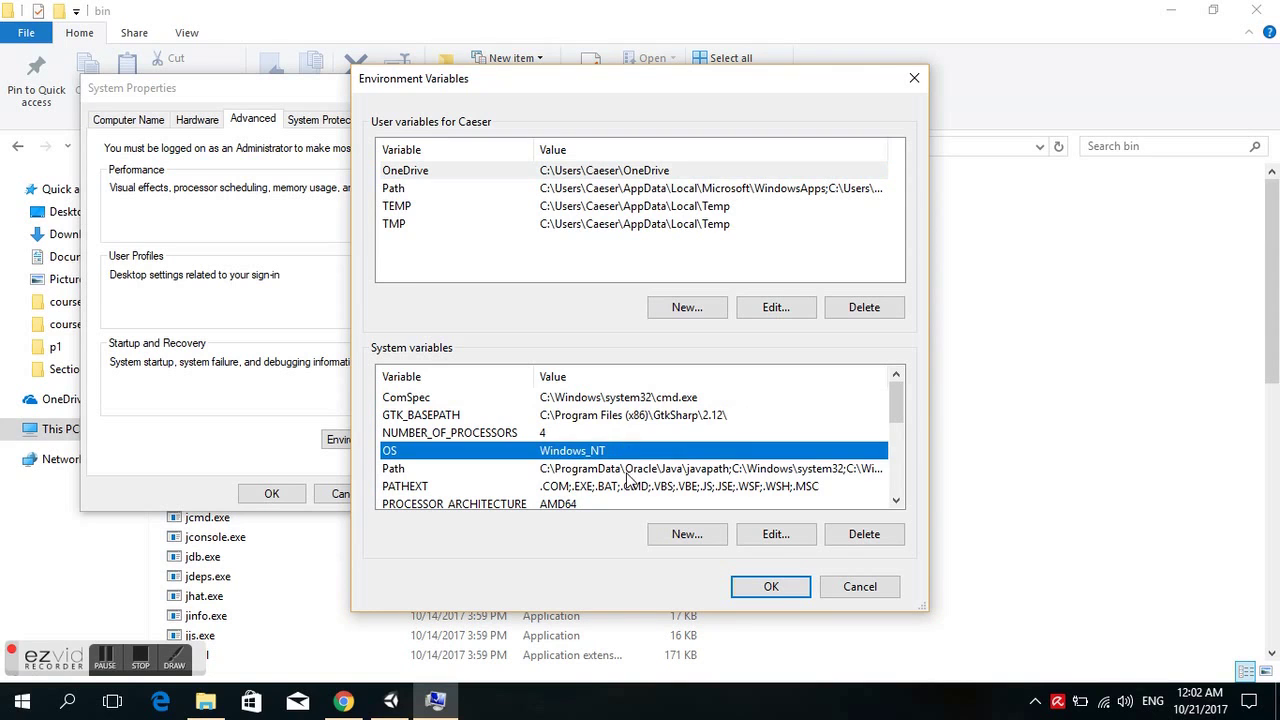
click(629, 469)
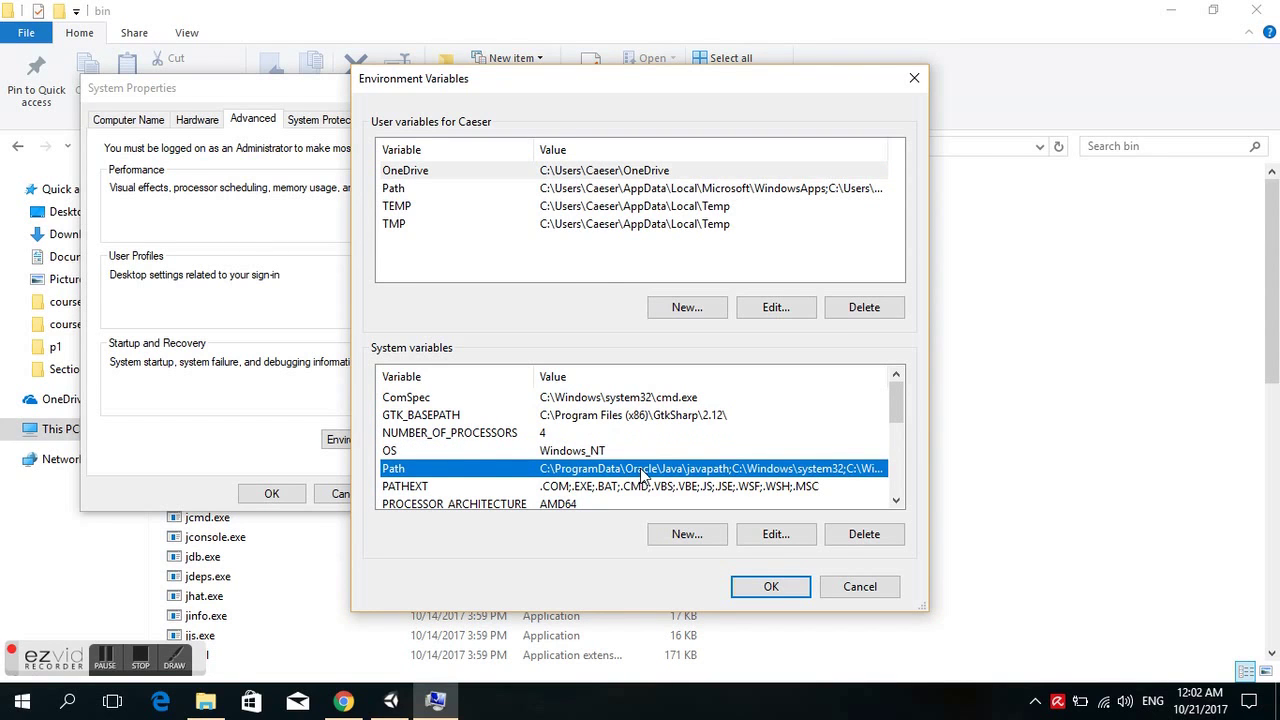
double_click(643, 470)
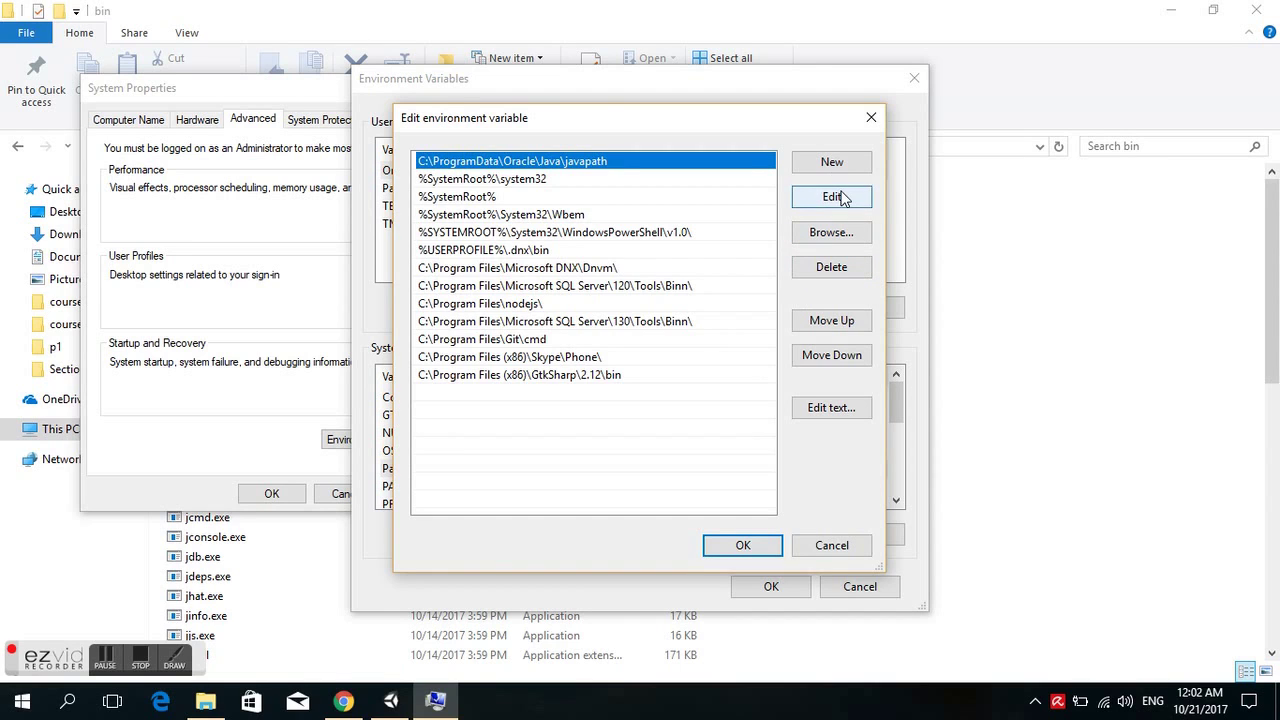
click(832, 162)
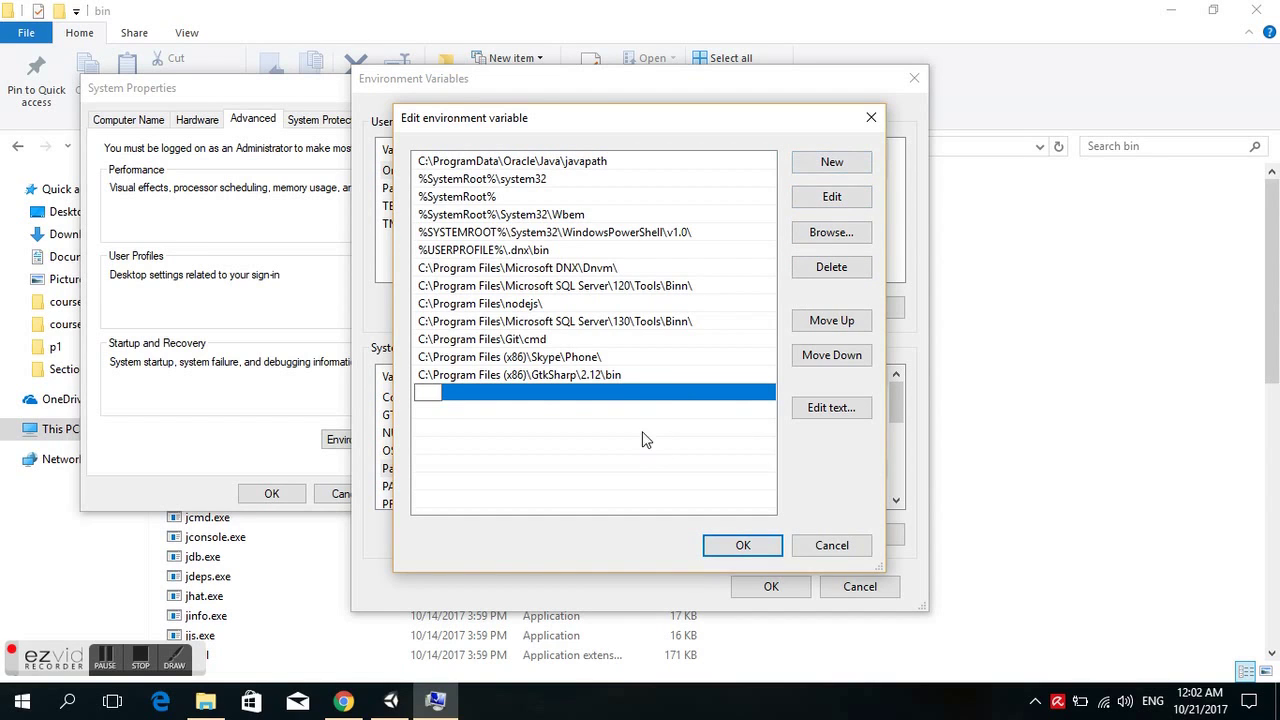
key(ctrl+v)
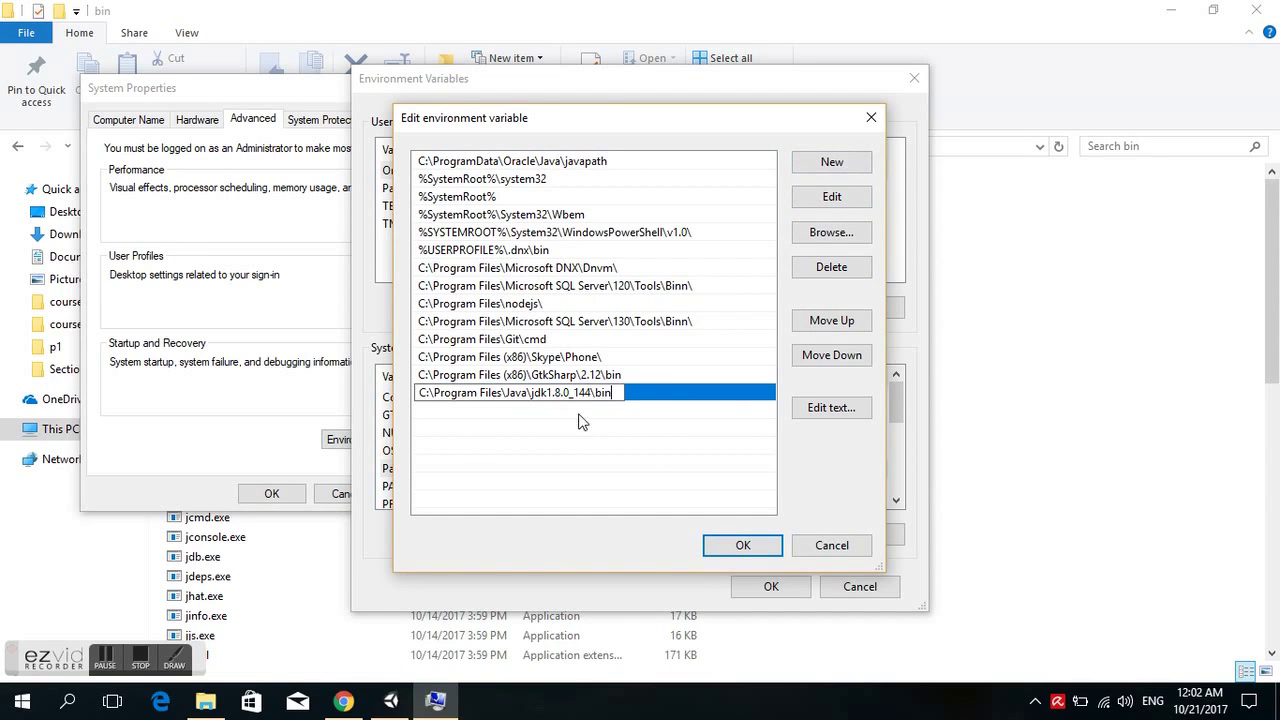
click(626, 437)
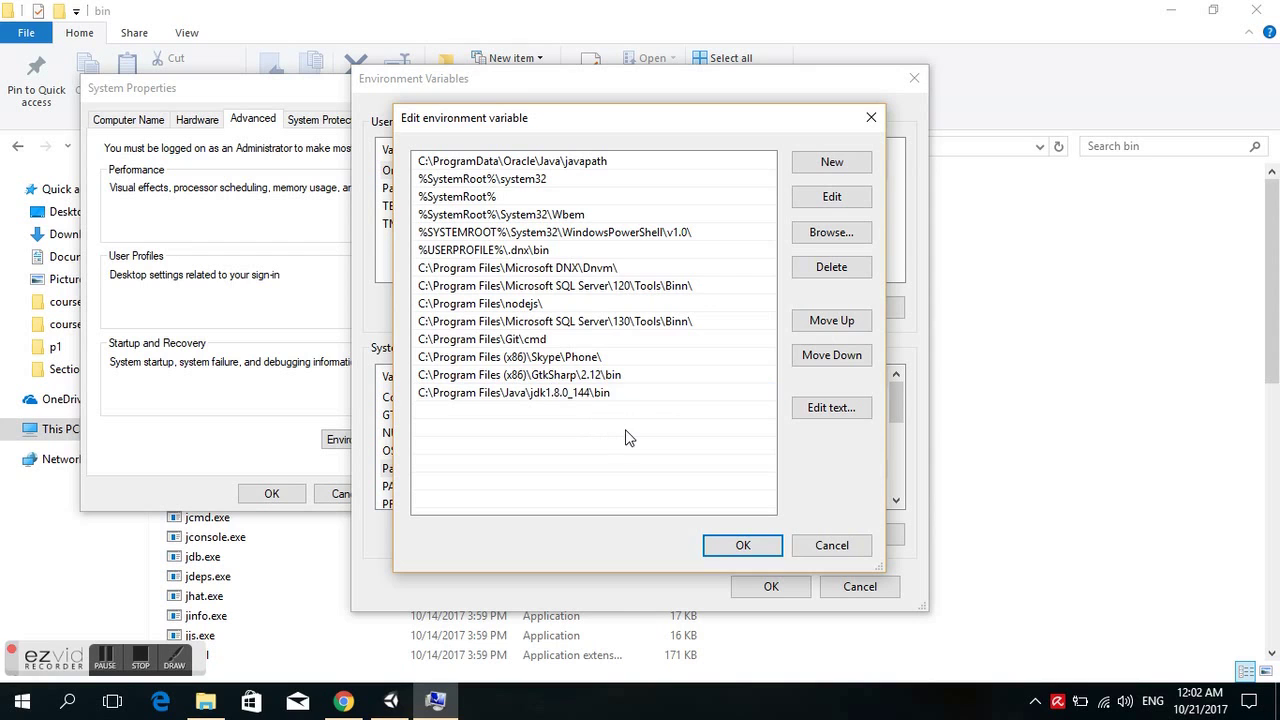
- Switch to File Explorer, open the bin folder inside C:\Program Files\Java\jre1.8.0_144 and copy its full path
click(205, 700)
click(386, 148)
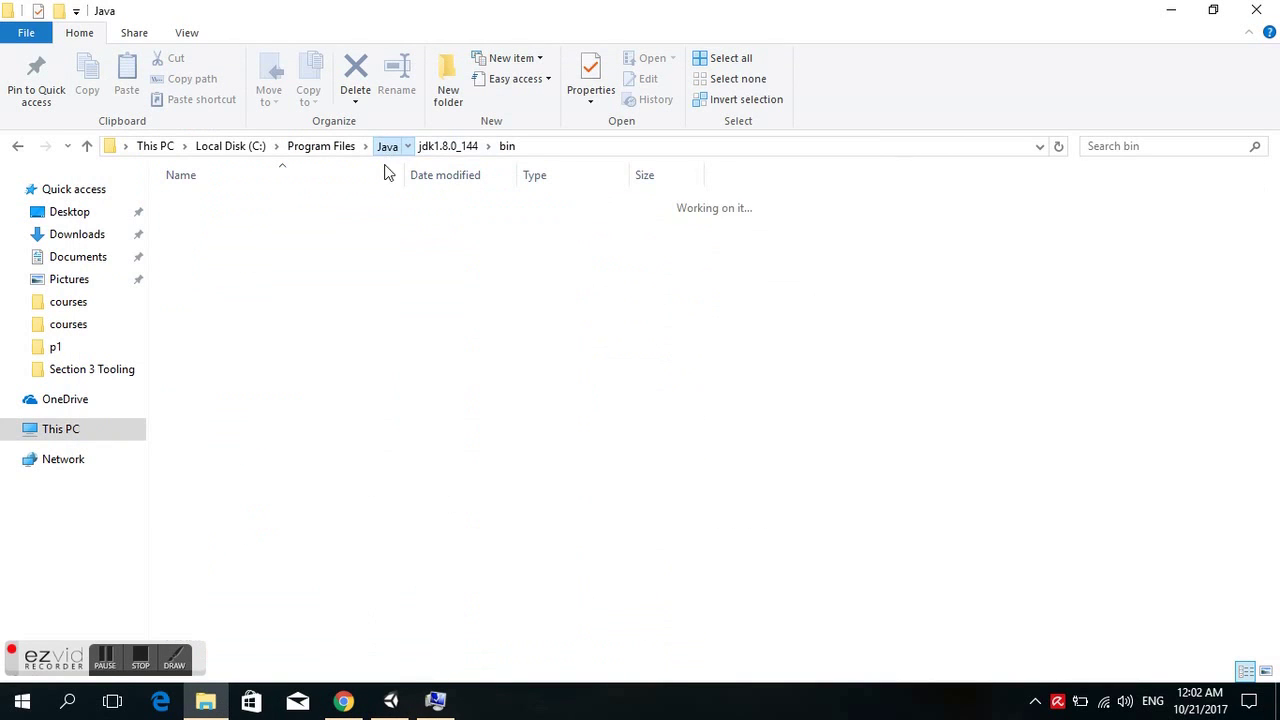
double_click(234, 226)
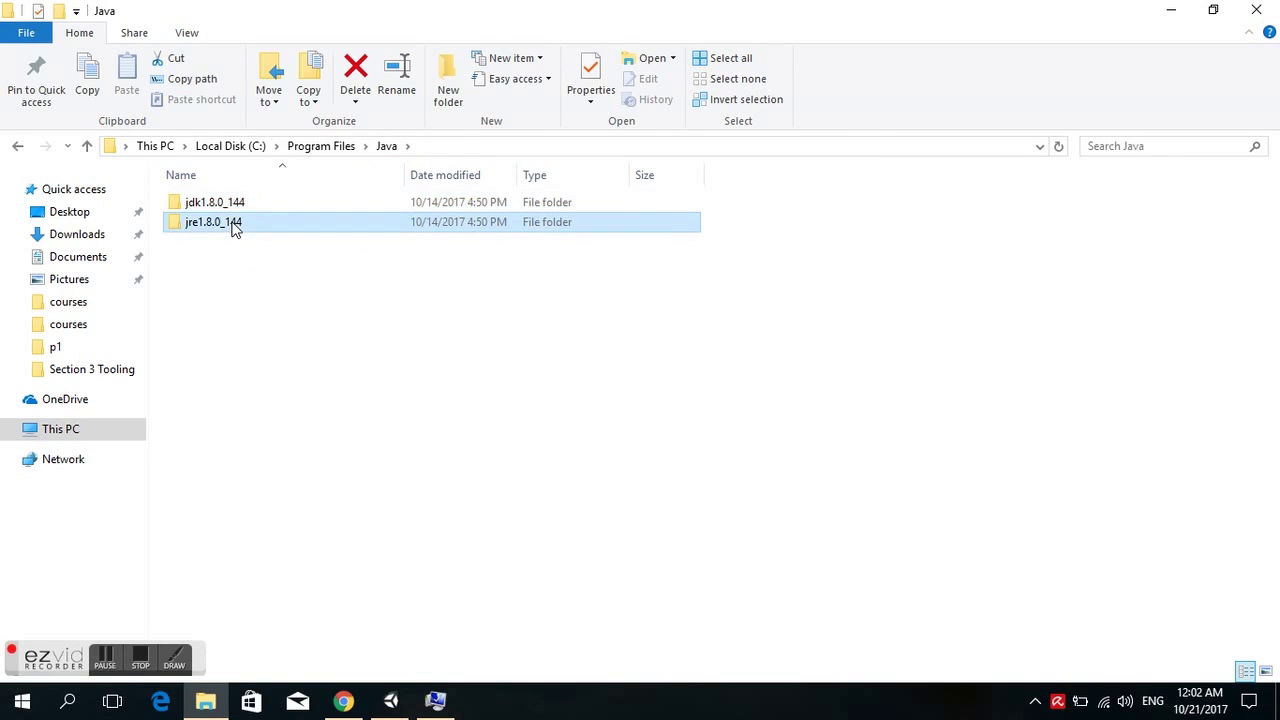
double_click(231, 206)
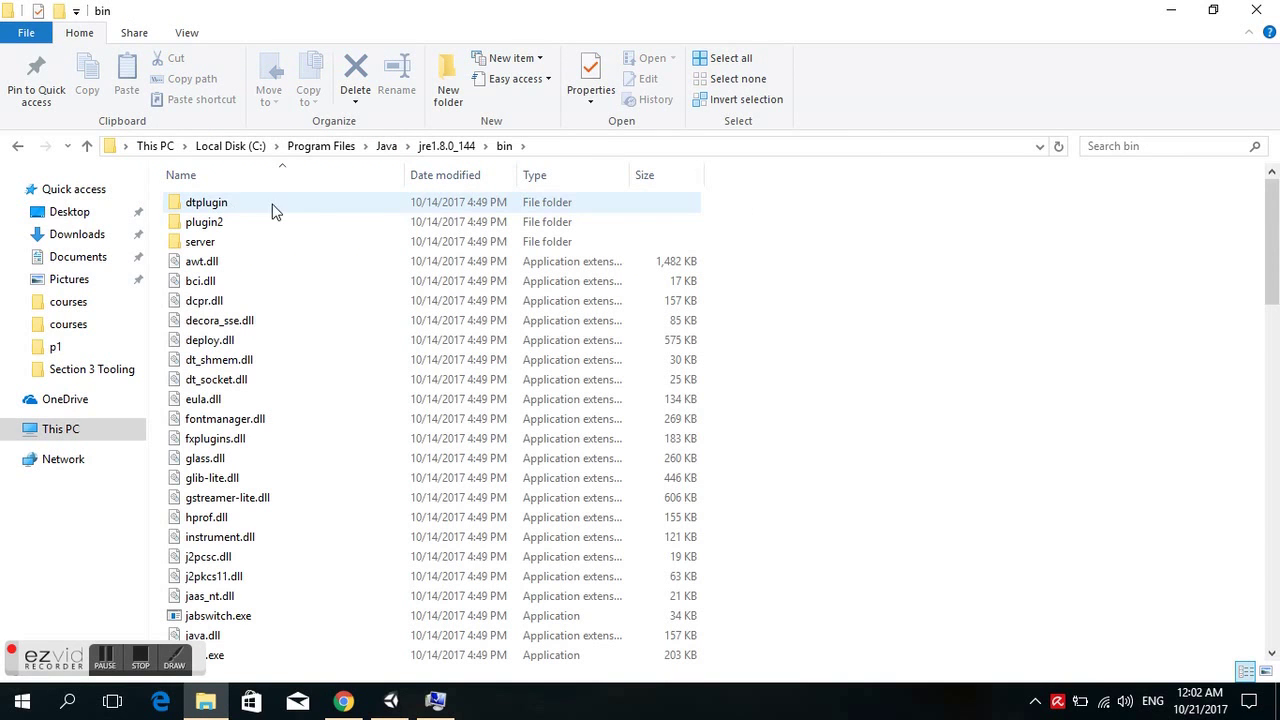
click(579, 142)
key(ctrl+c)
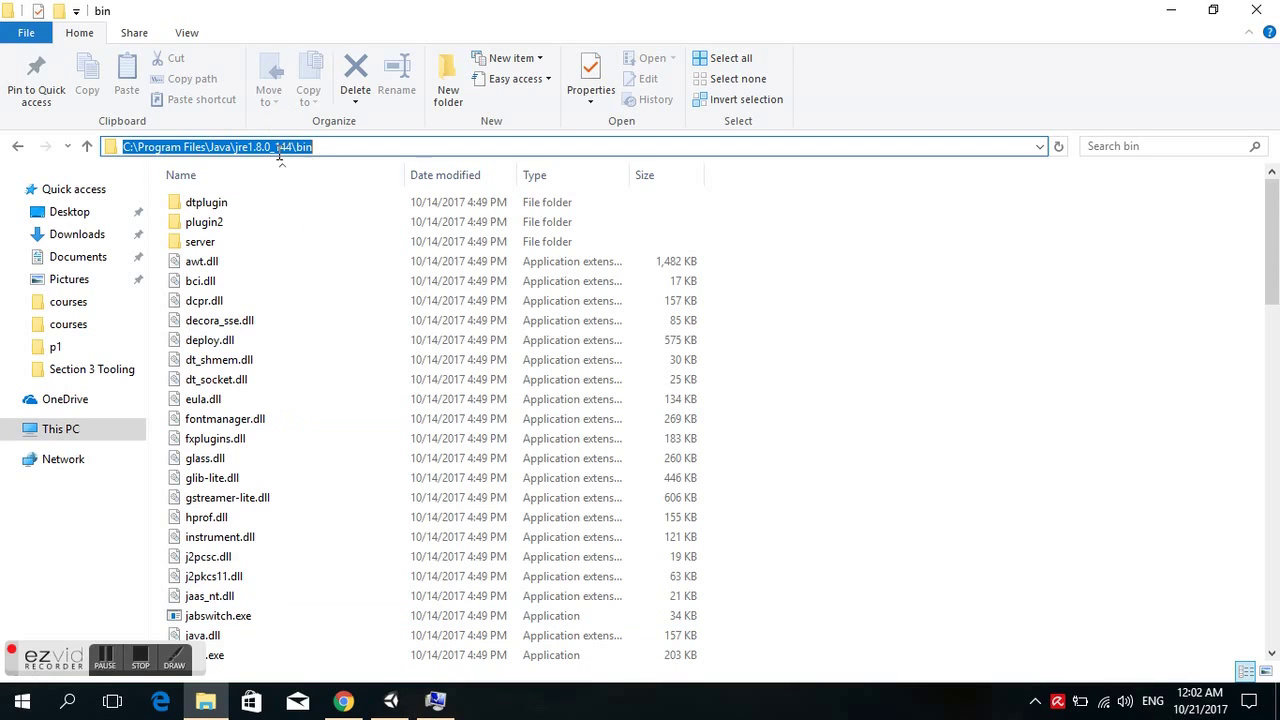
- Return to the system Path variable, add C:\Program Files\Java\jre1.8.0_144\bin as a new entry and accept the edited list
click(435, 700)
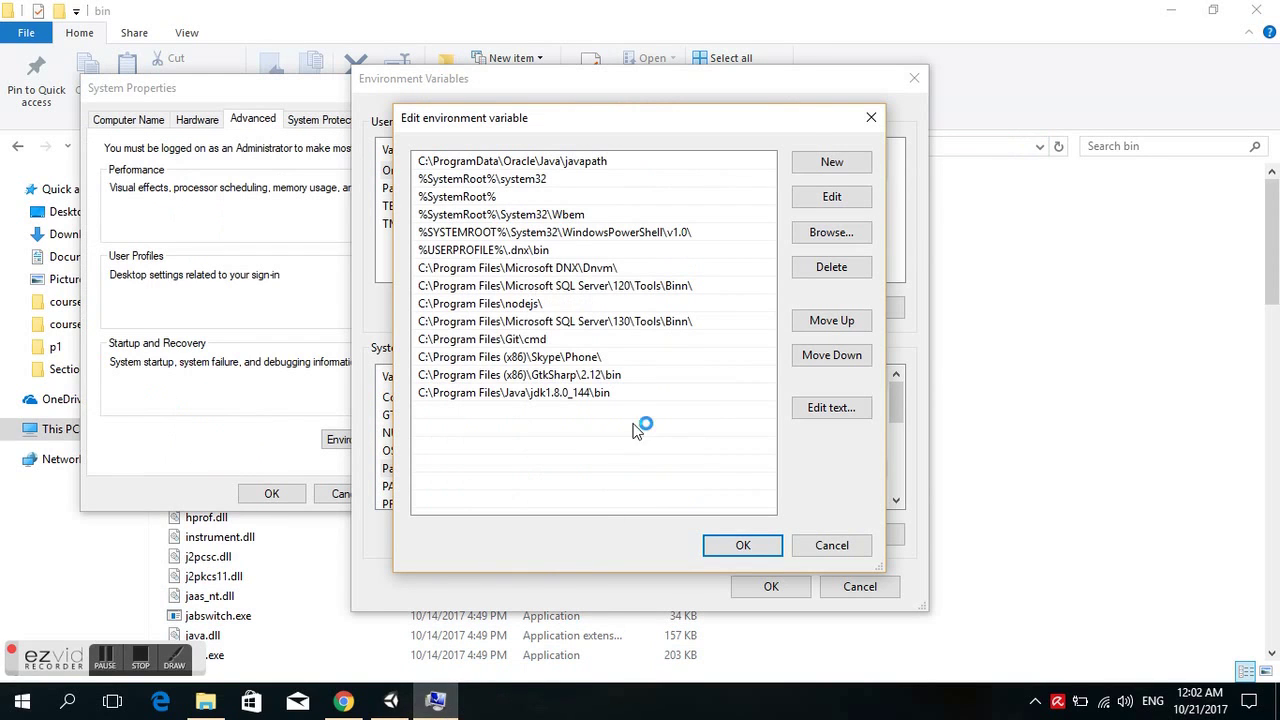
click(831, 161)
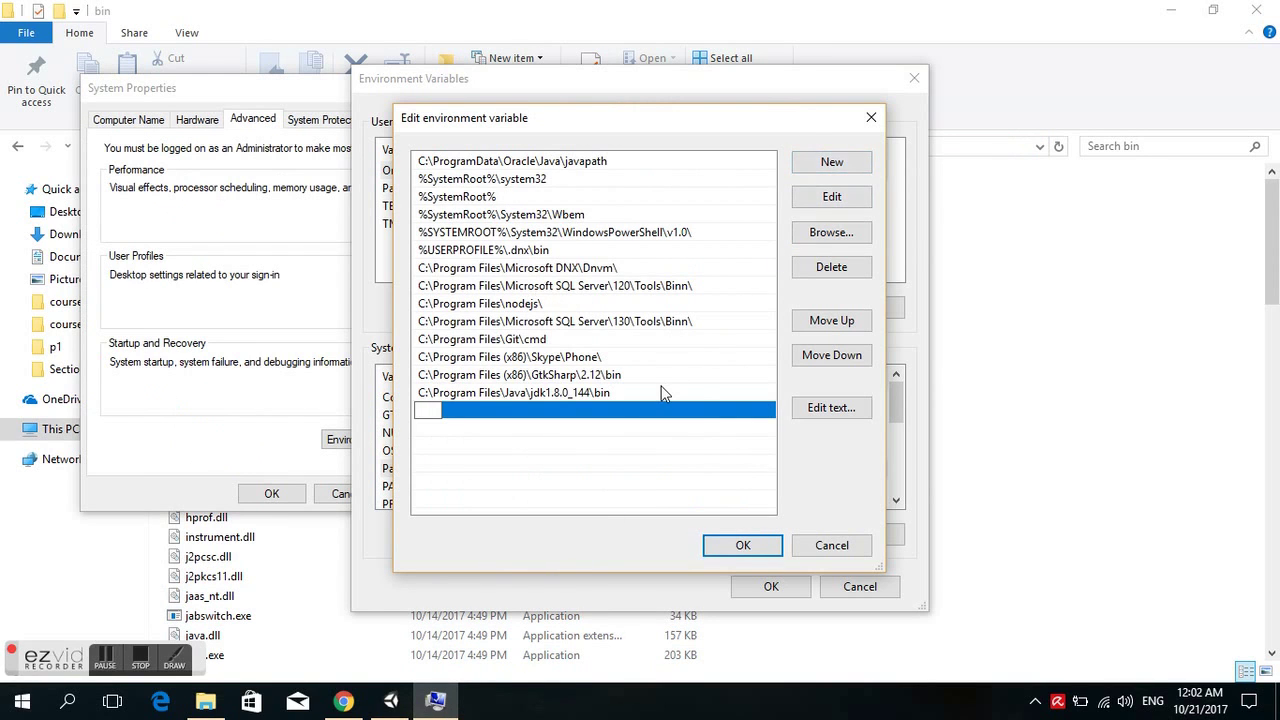
key(ctrl+v)
click(632, 437)
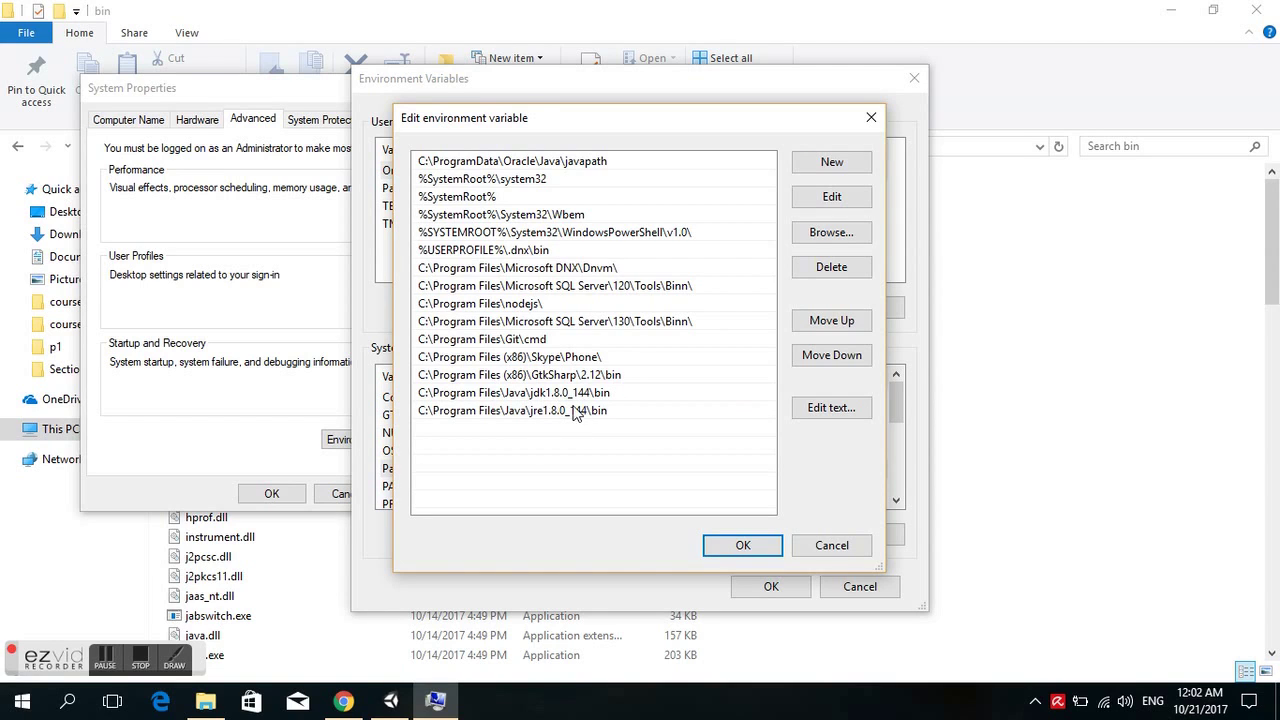
click(729, 545)
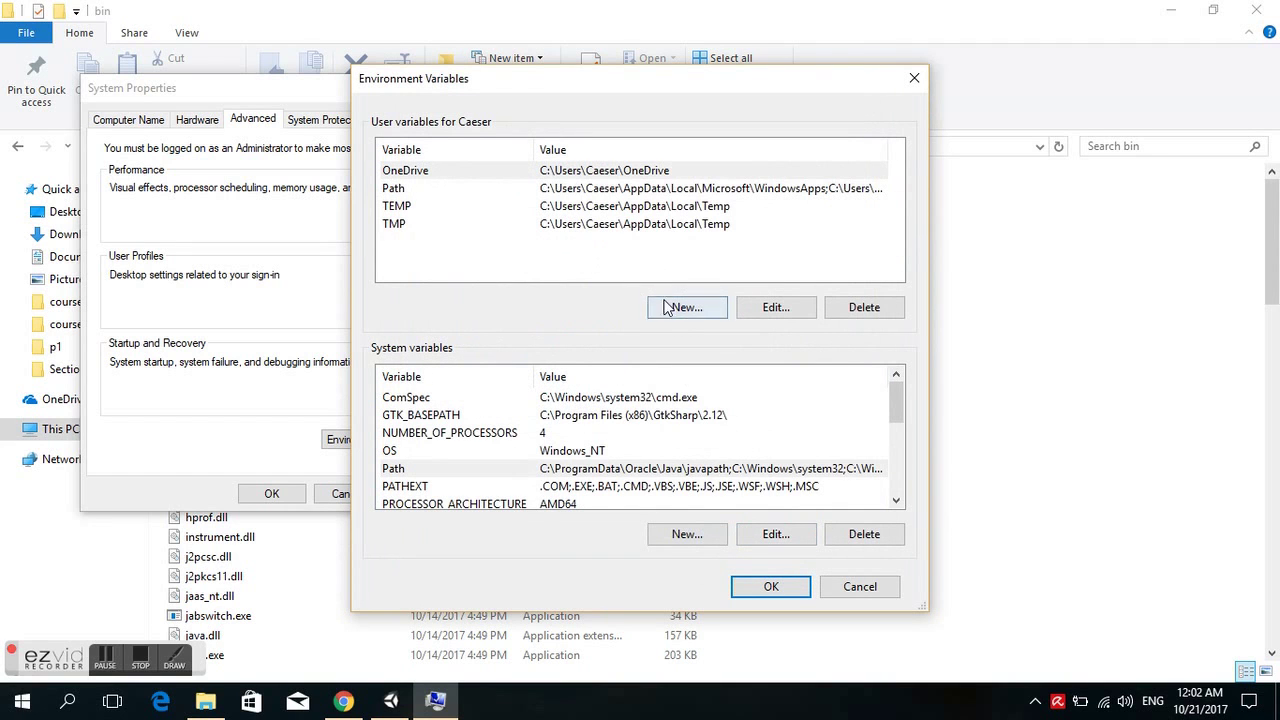
- Start a new user environment variable and name it JAVA_HOME
click(680, 309)
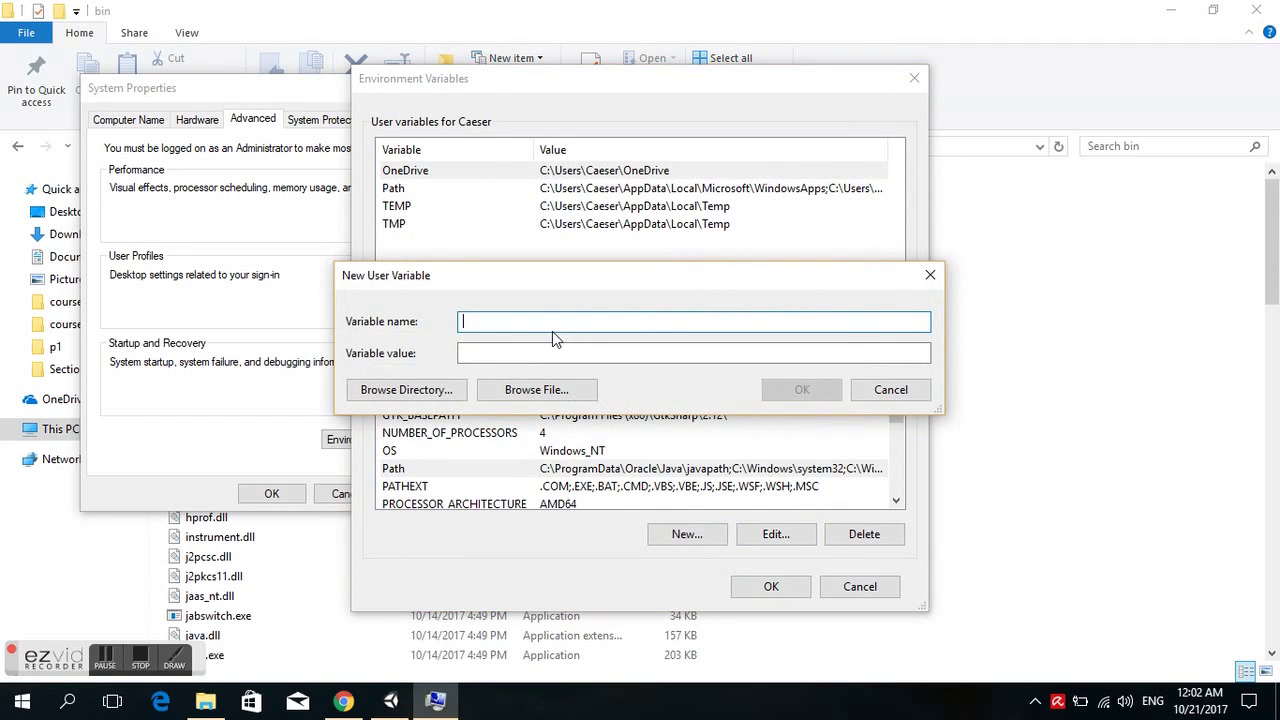
text(JAVA_HOME)
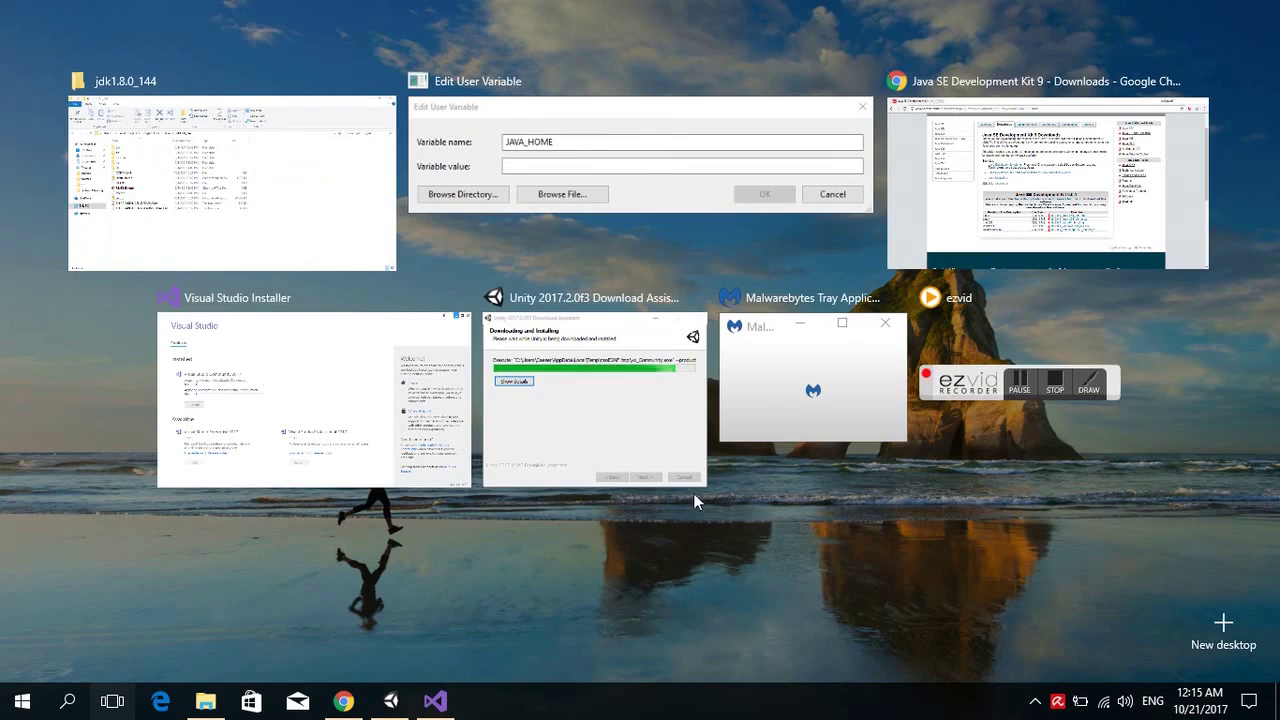
click(693, 493)
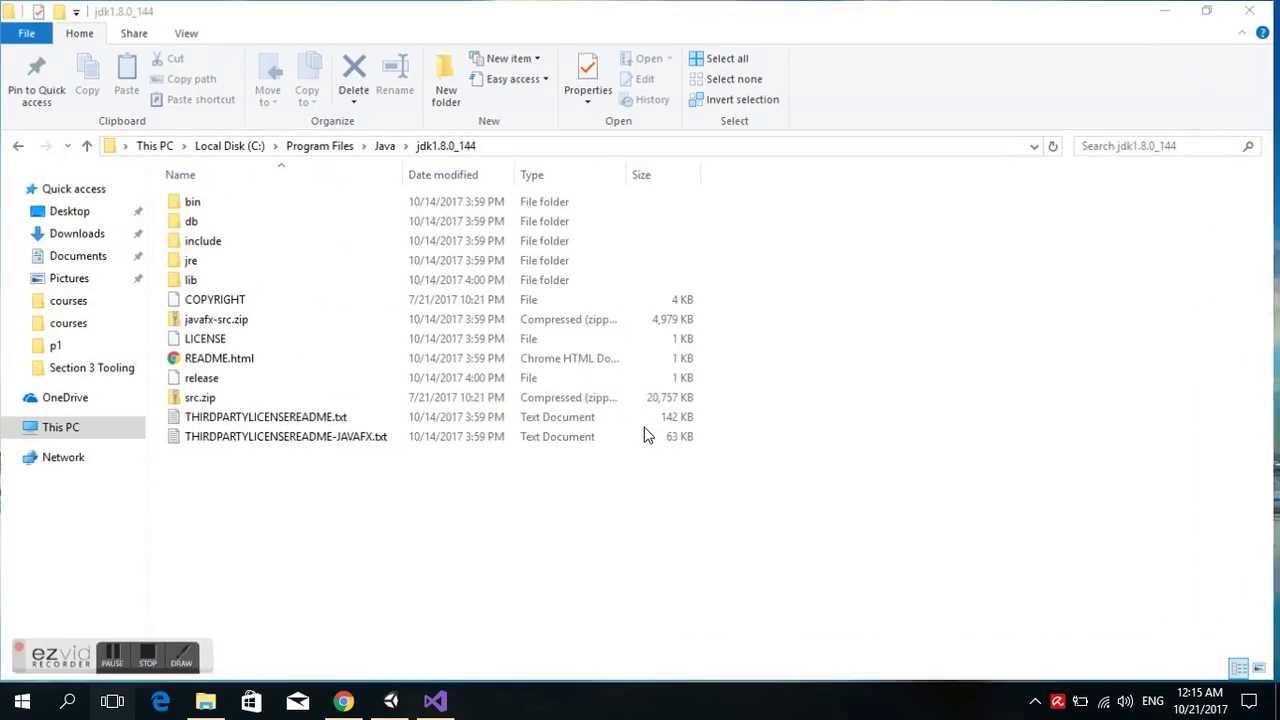
key(super+Tab)
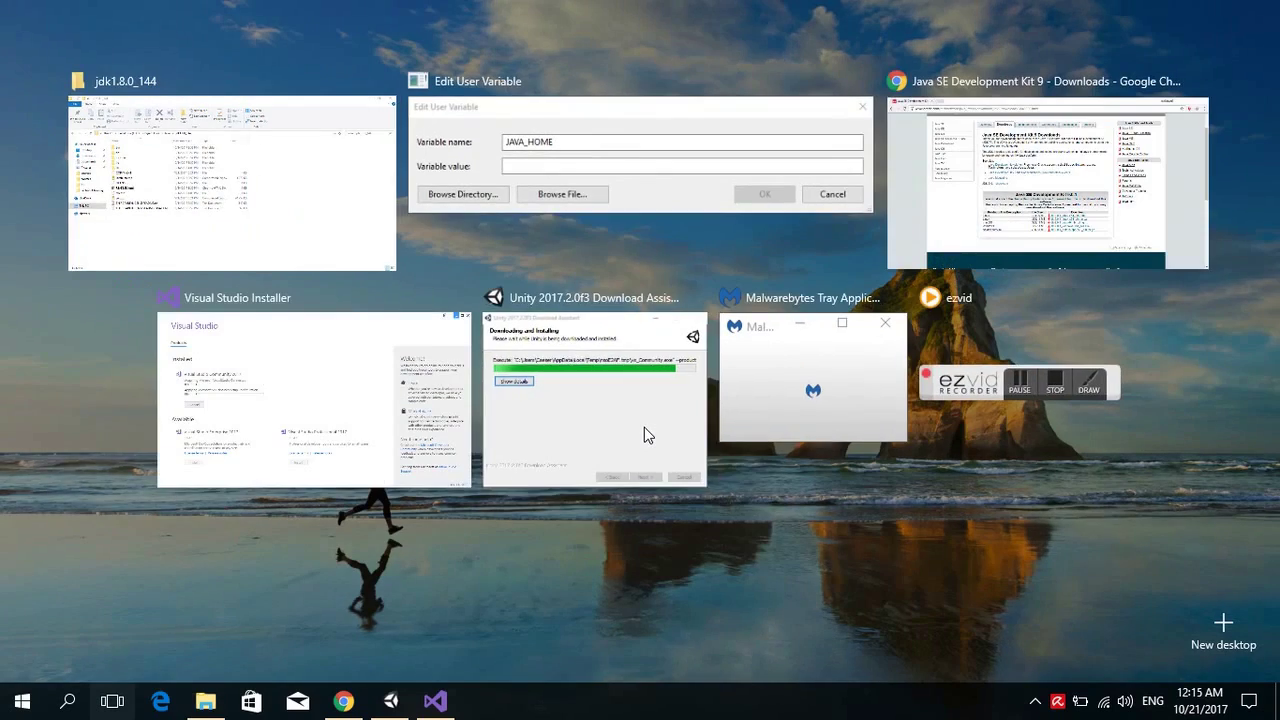
click(649, 129)
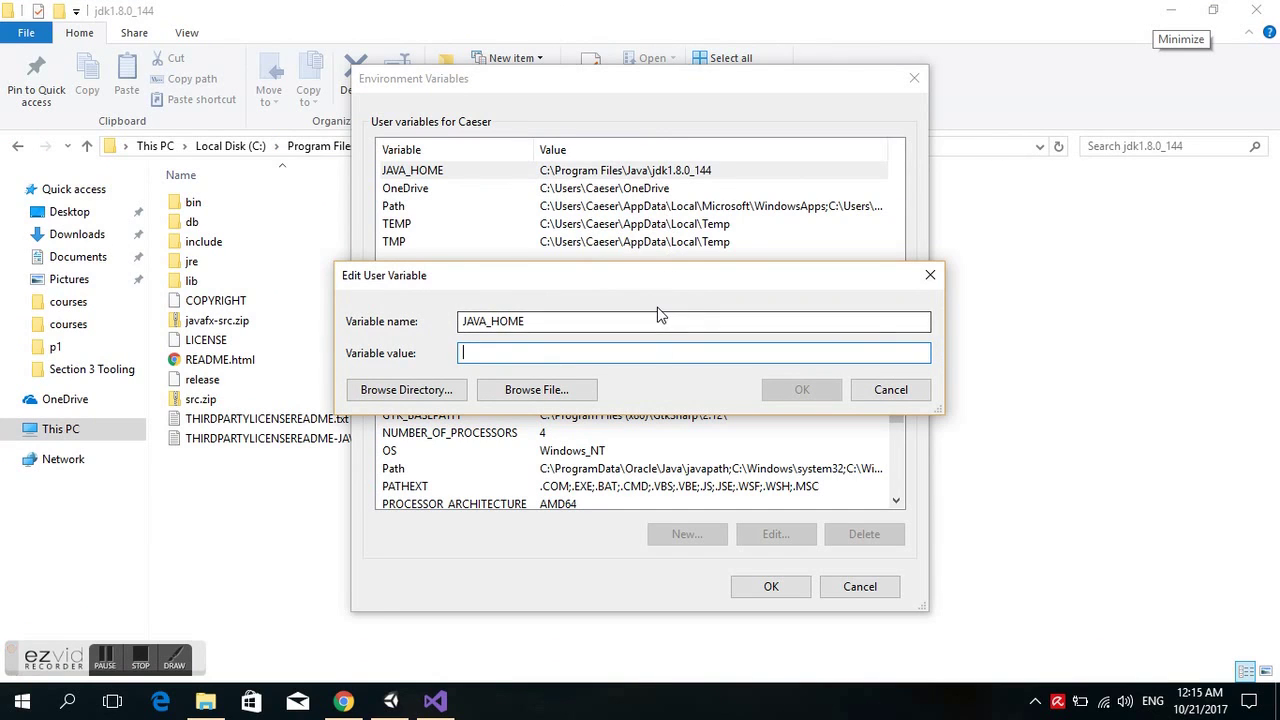
- Switch to File Explorer, open the jdk1.8.0_144 folder inside C:\Program Files\Java and copy its full path
click(256, 530)
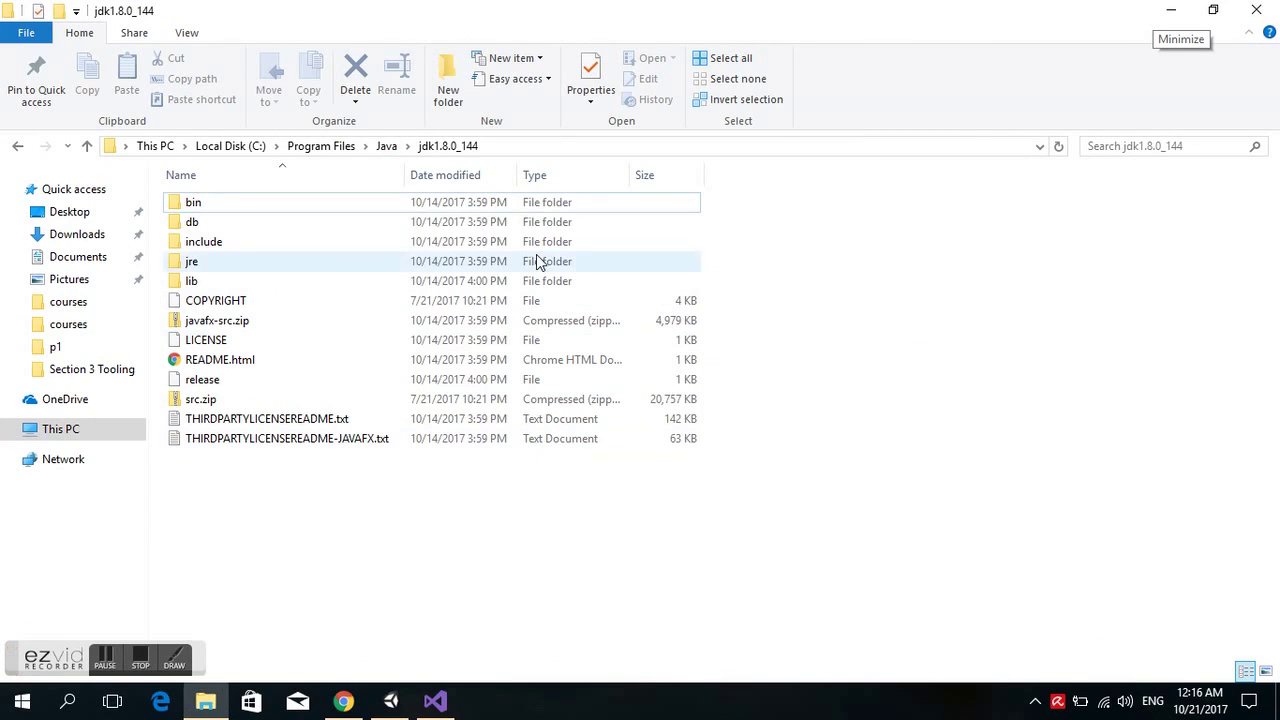
click(389, 146)
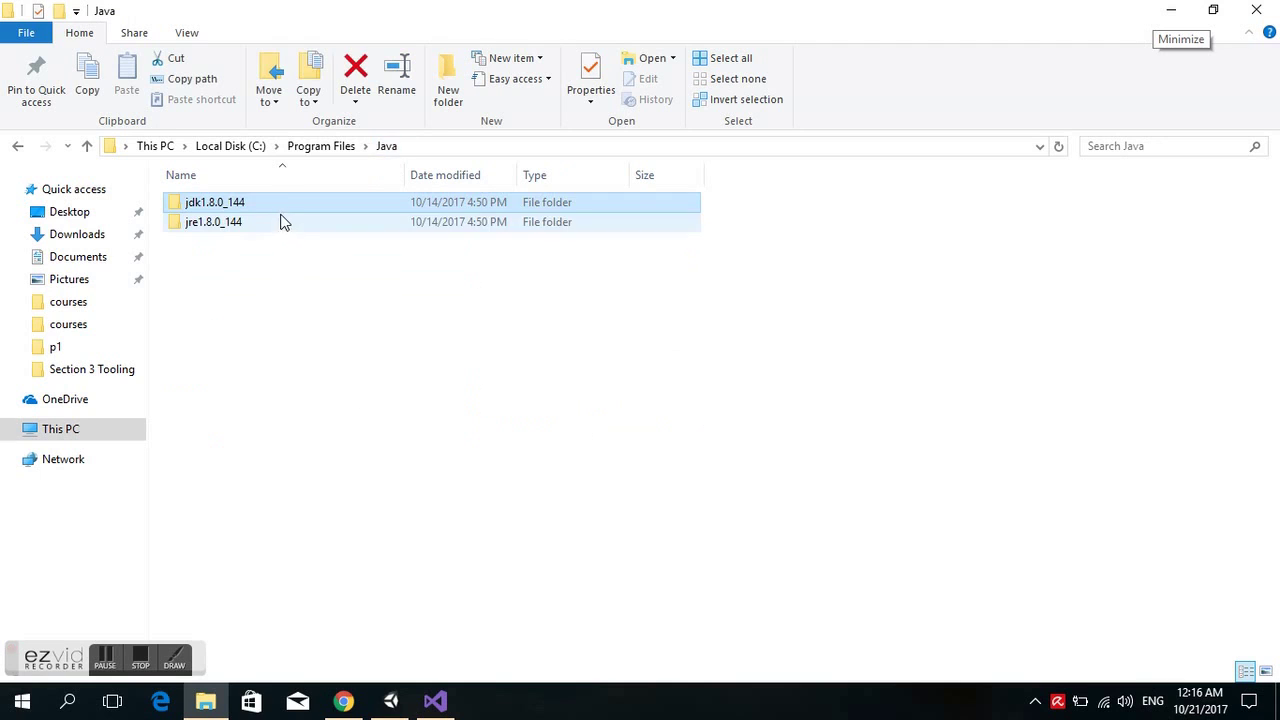
double_click(466, 196)
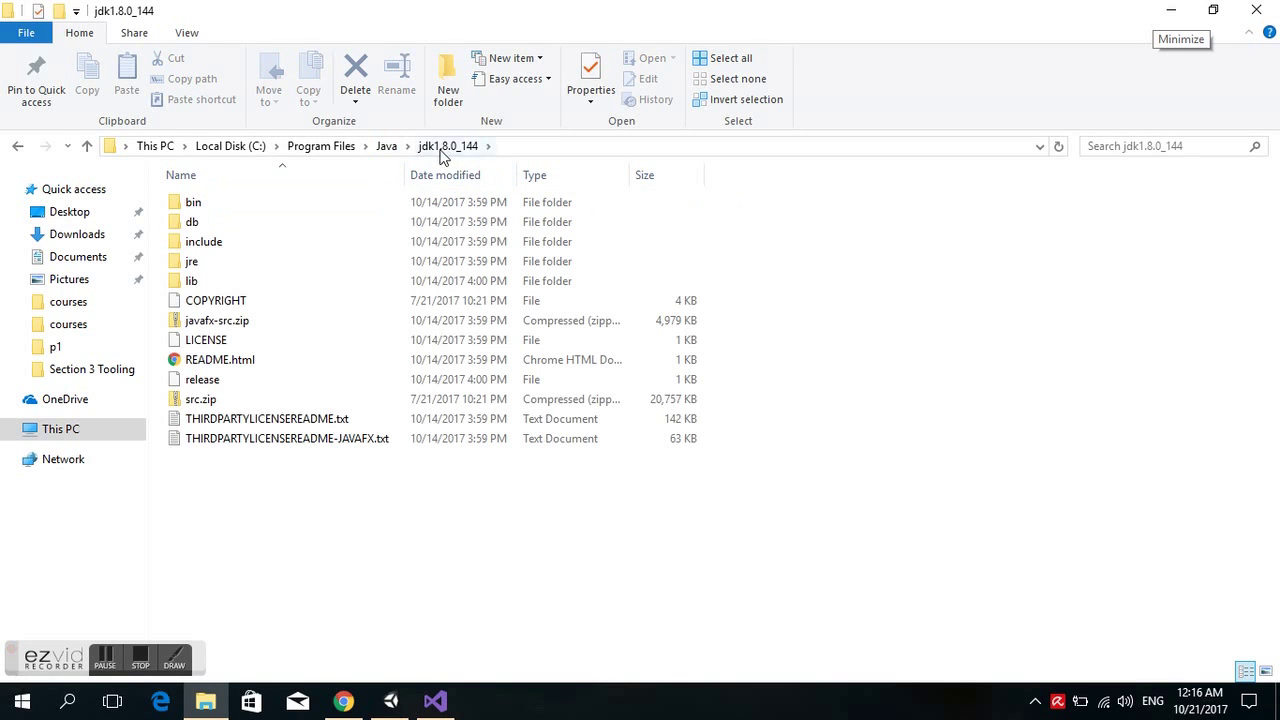
click(518, 145)
key(ctrl+c)
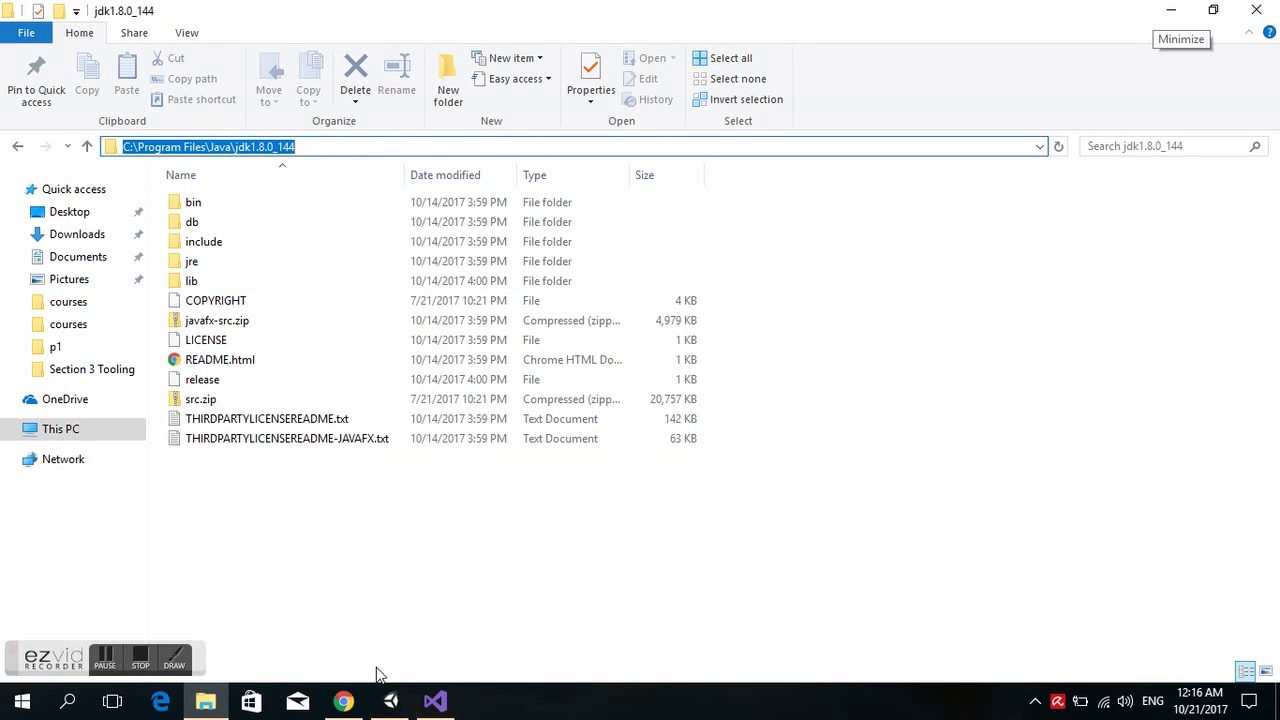
- Return to the JAVA_HOME variable, set its value to C:\Program Files\Java\jdk1.8.0_144 and save the environment variables
click(205, 700)
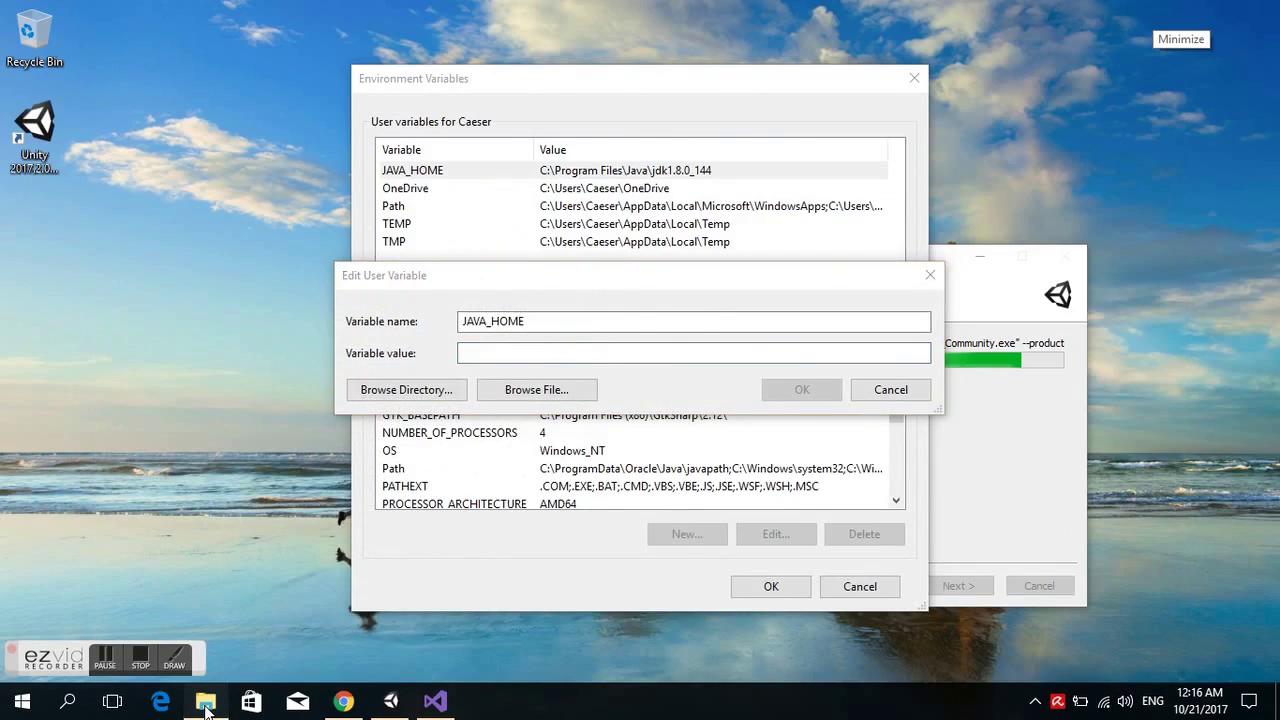
click(205, 705)
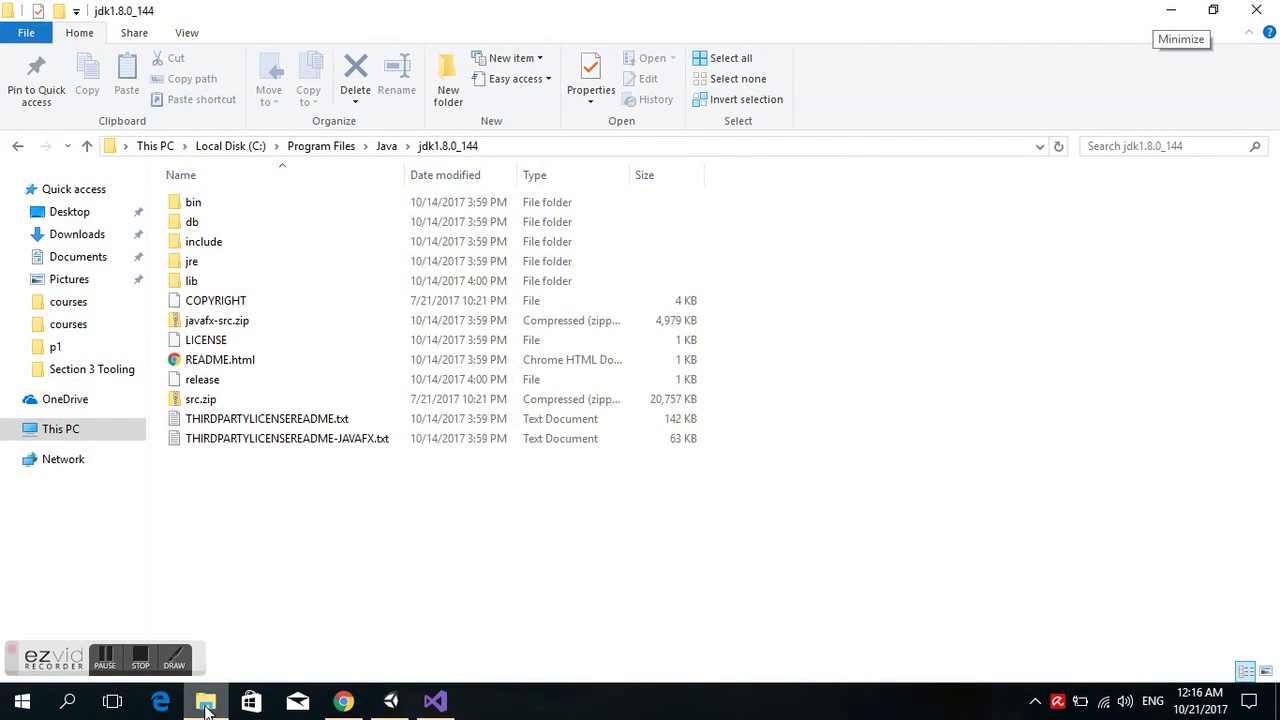
click(205, 705)
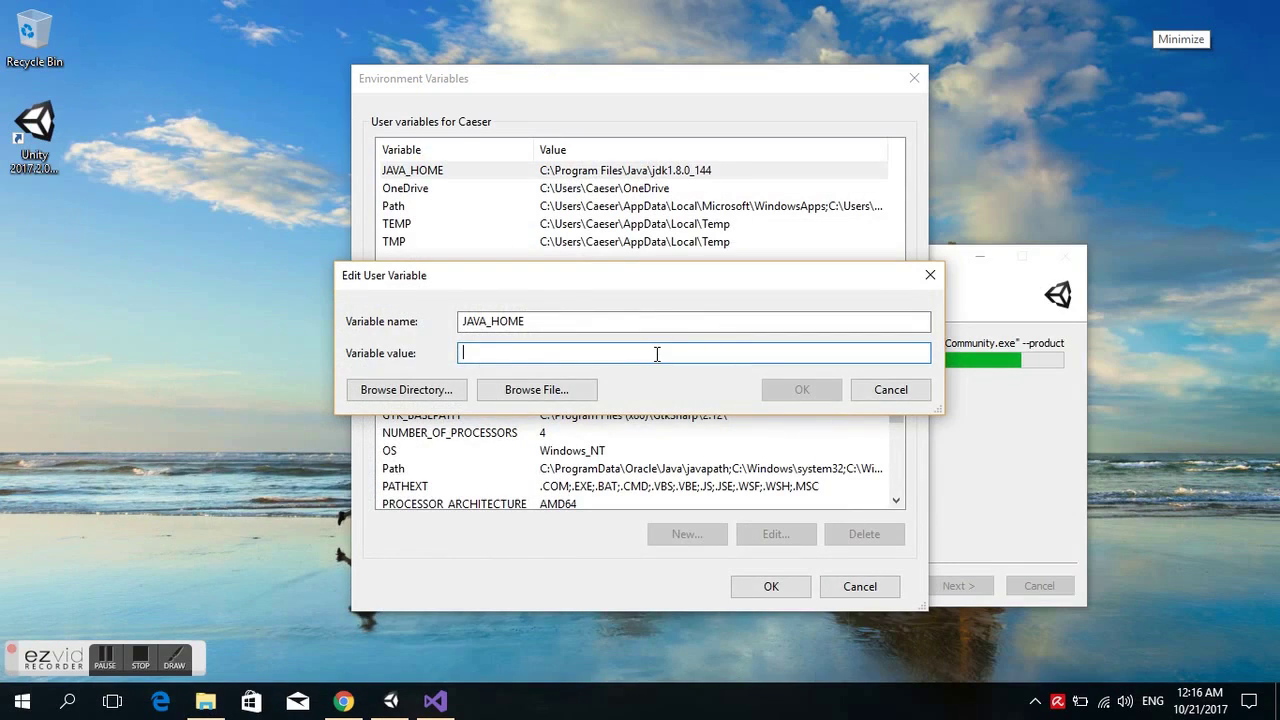
key(ctrl+v)
click(800, 390)
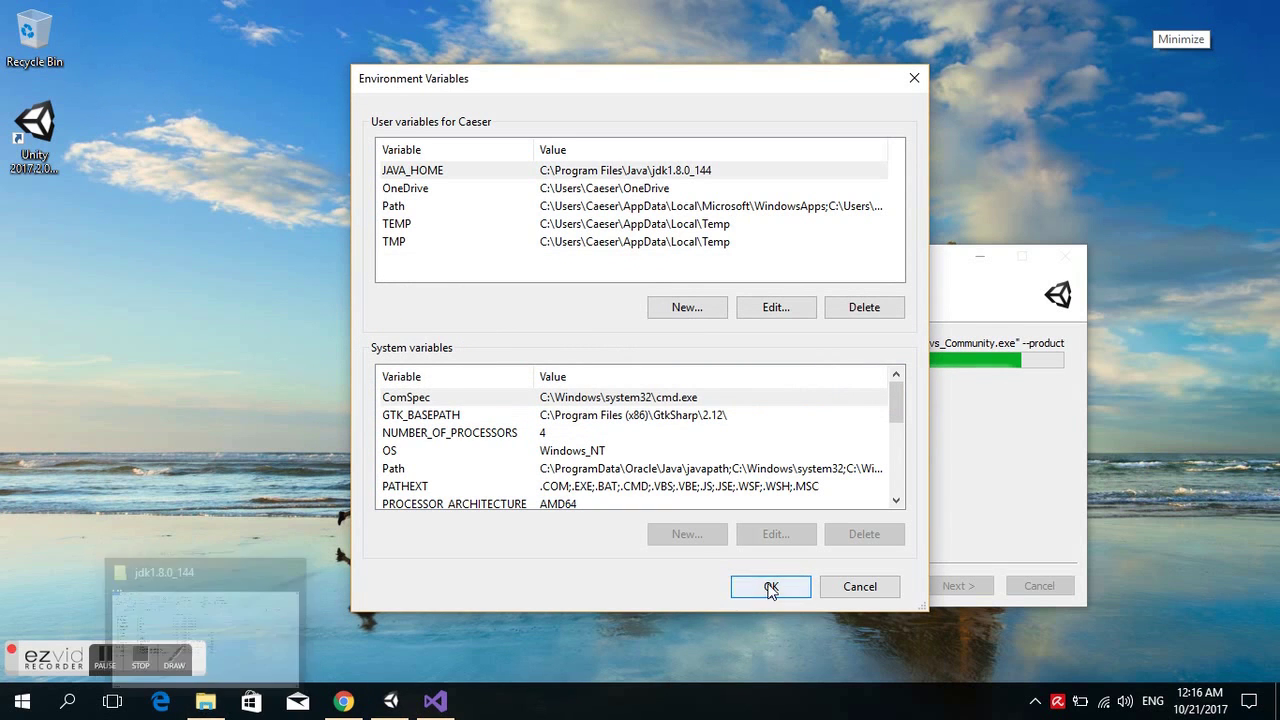
click(766, 588)
- Search Windows for cmd and open the Node.js command prompt
click(208, 704)
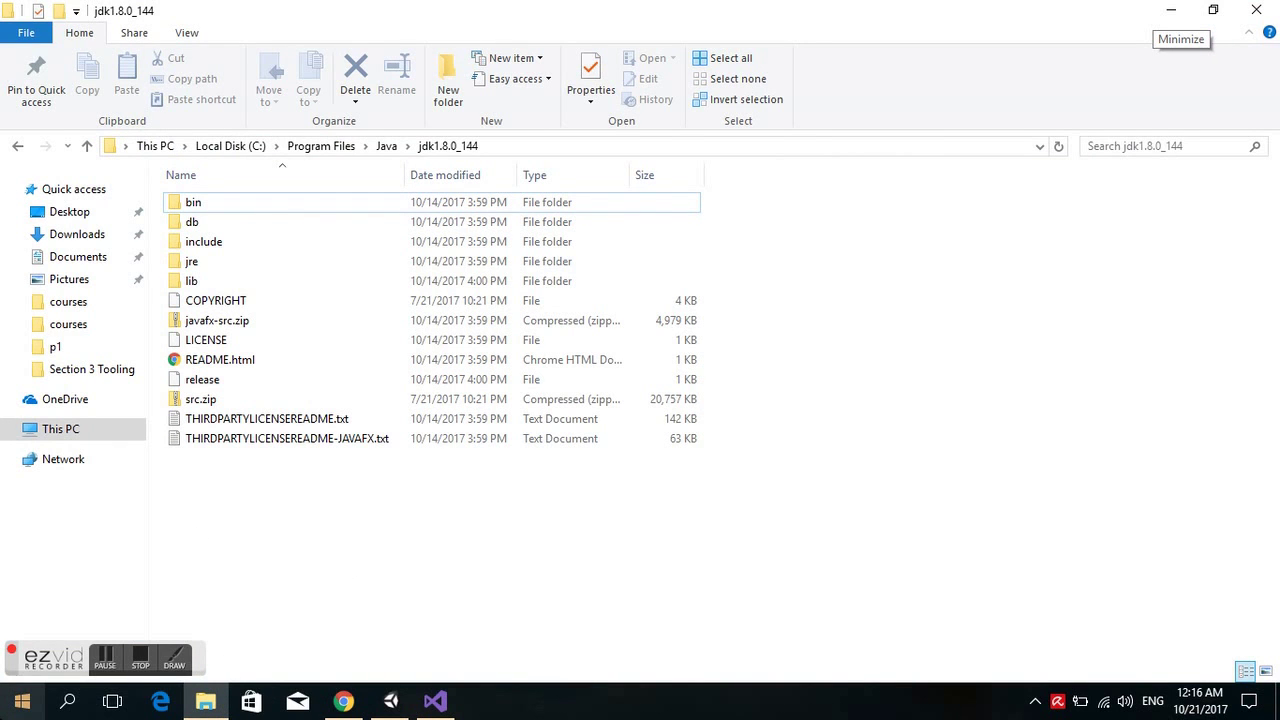
click(14, 710)
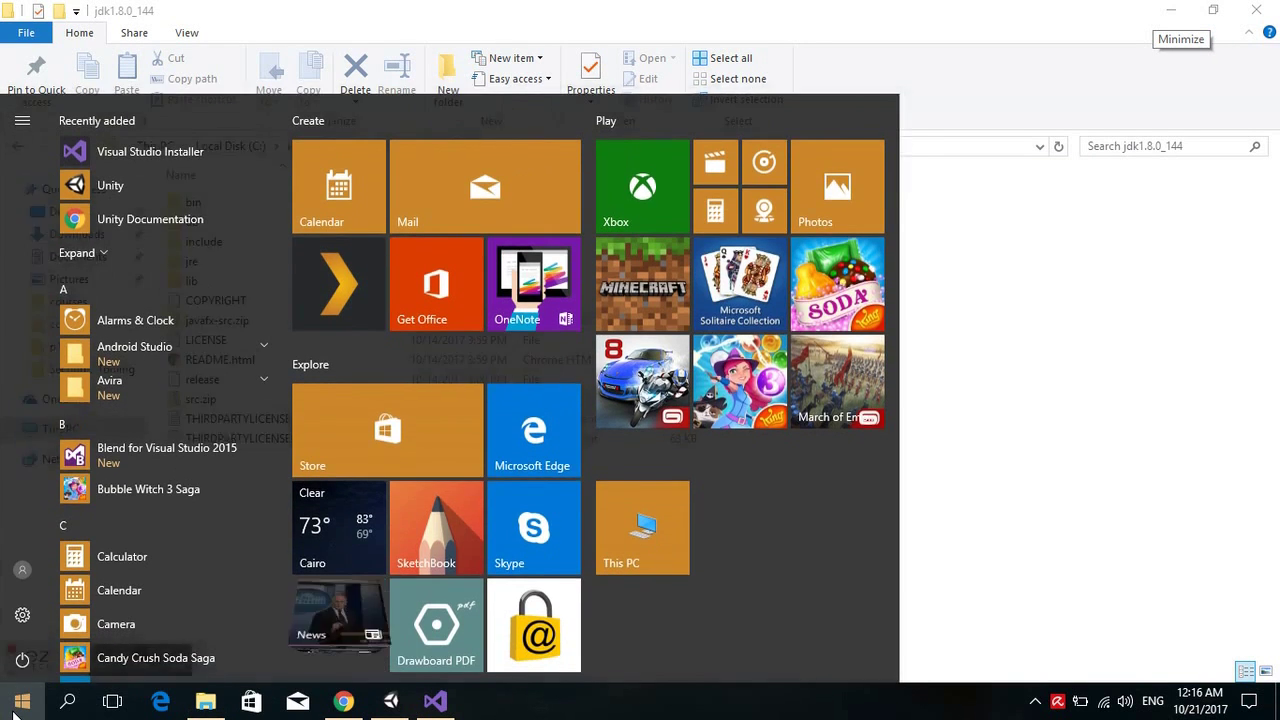
text(cmd)
key(Return)
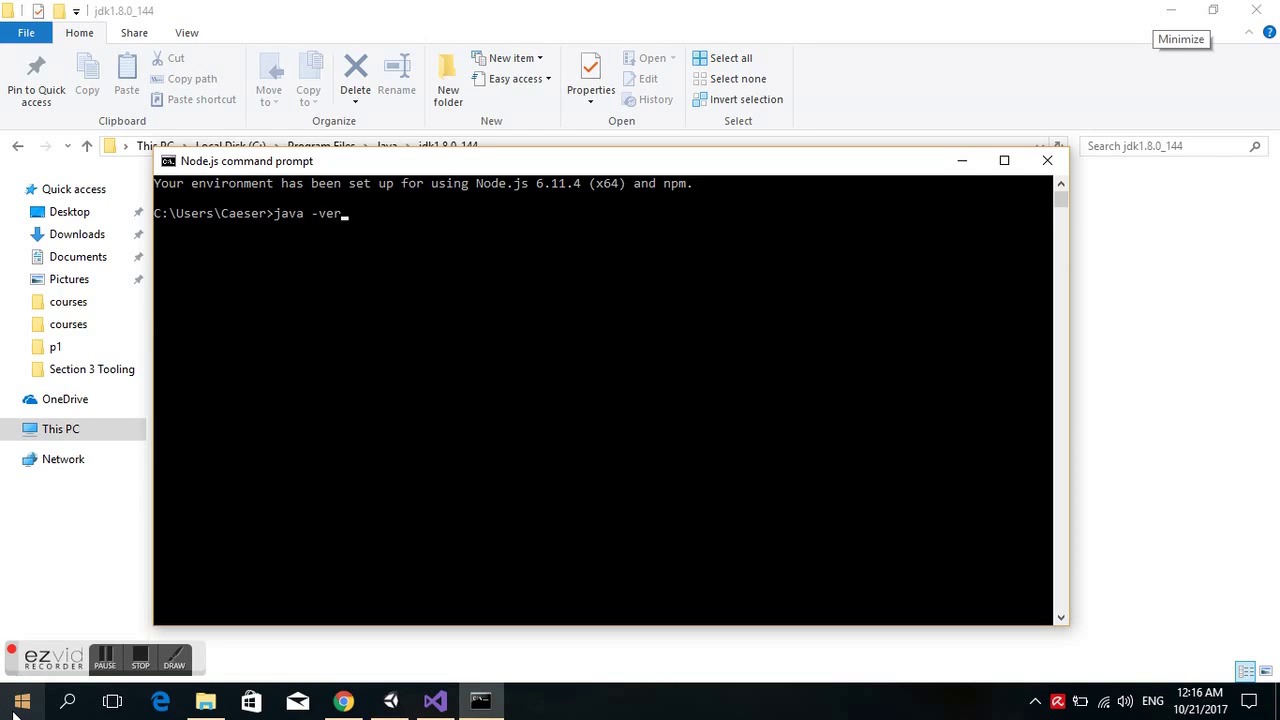
- Check the Java runtime and compiler by running java -version and javac in the command prompt
text(java -version)
key(Return)
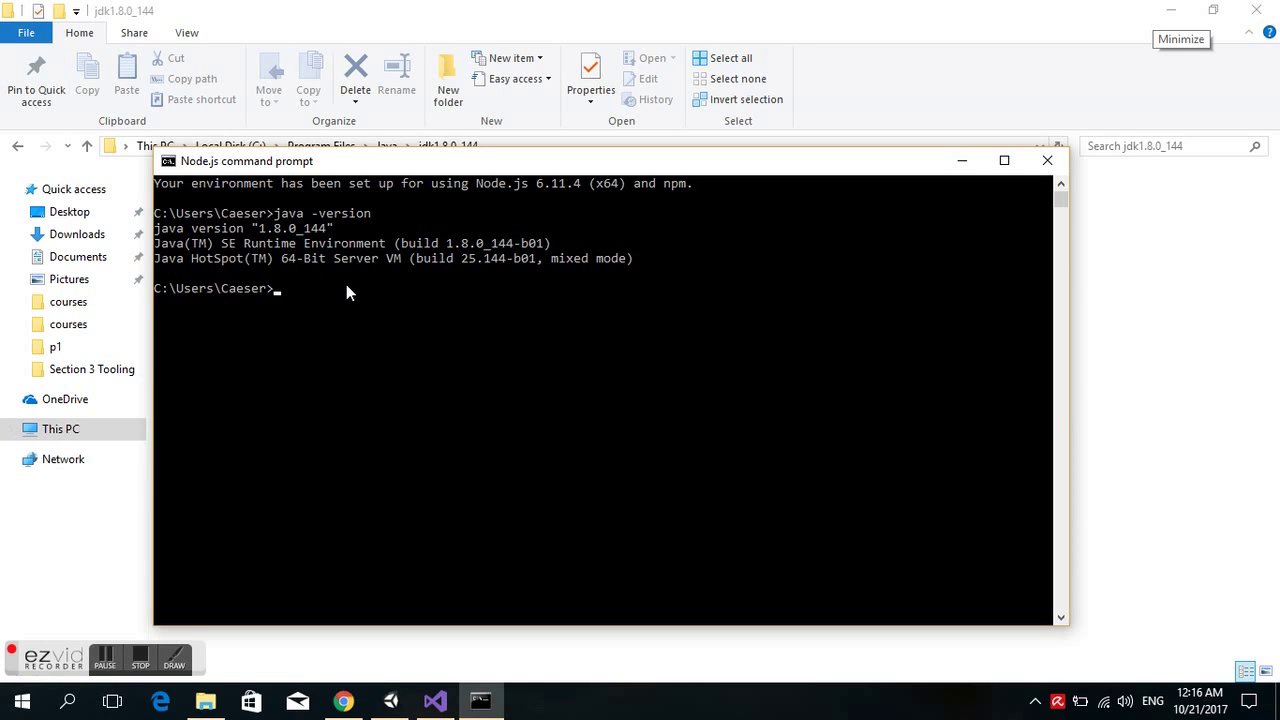
text(javac)
key(Return)
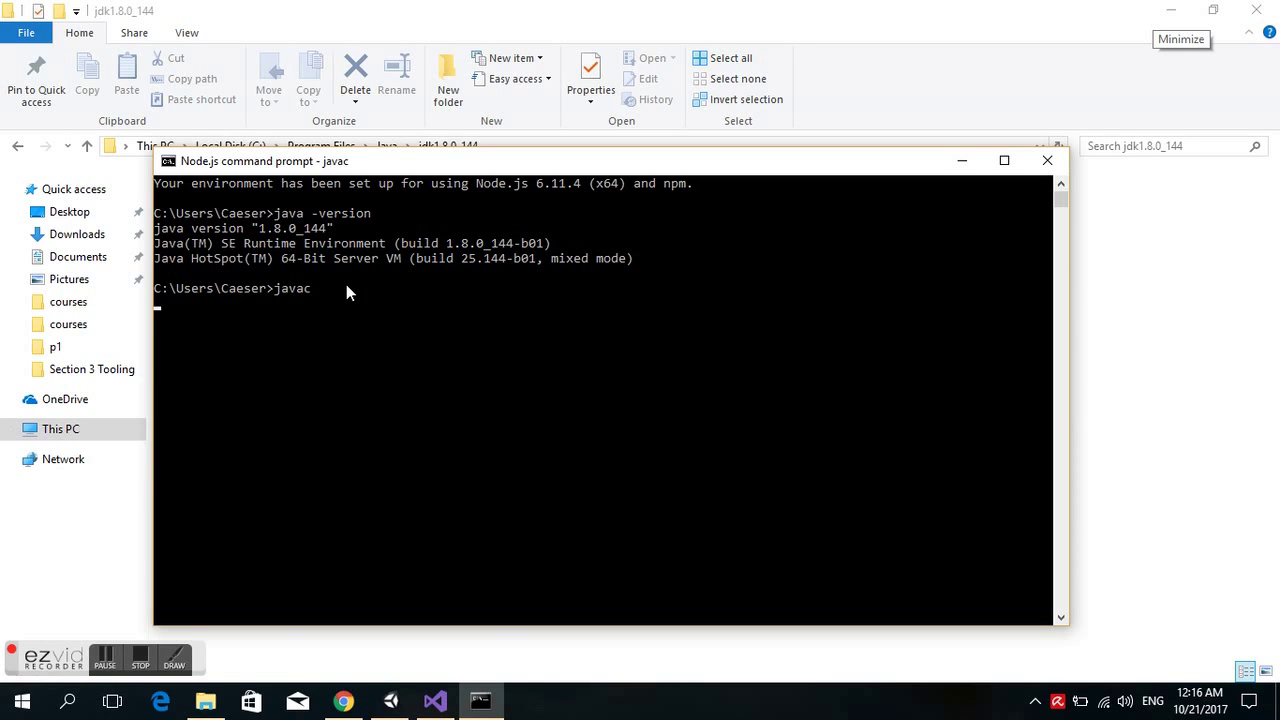